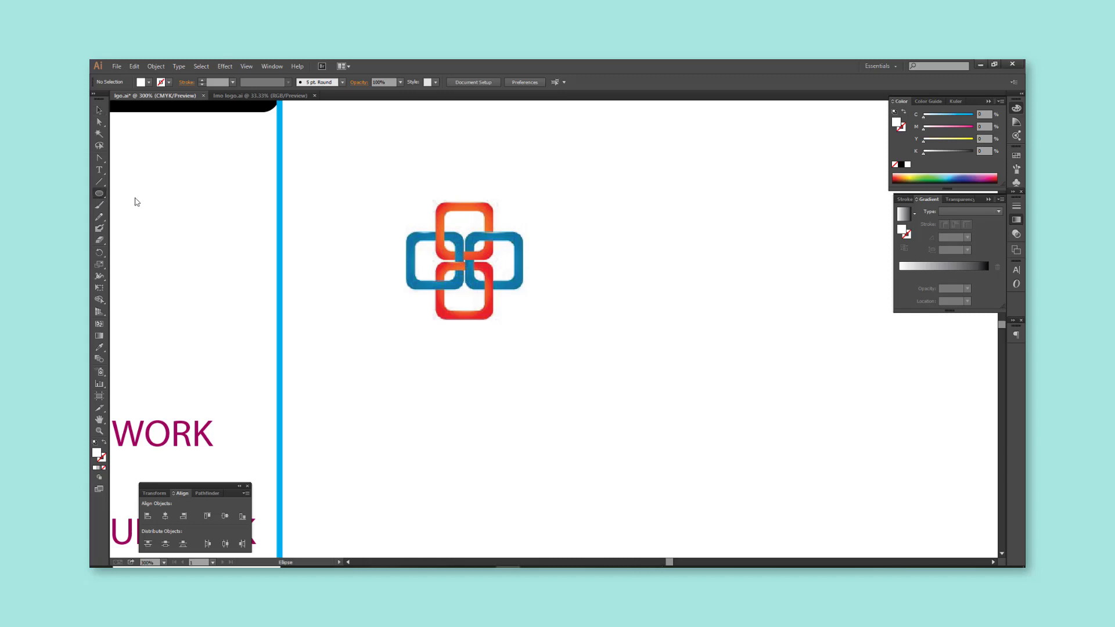
Step: Draw trial rounded shapes over the upper orange link with a set corner radius
{"action": "left_click_drag", "start_coordinate": [100, 198], "coordinate": [128, 194]}
{"action": "scroll", "coordinate": [488, 228], "scroll_direction": "up", "scroll_amount": 1}
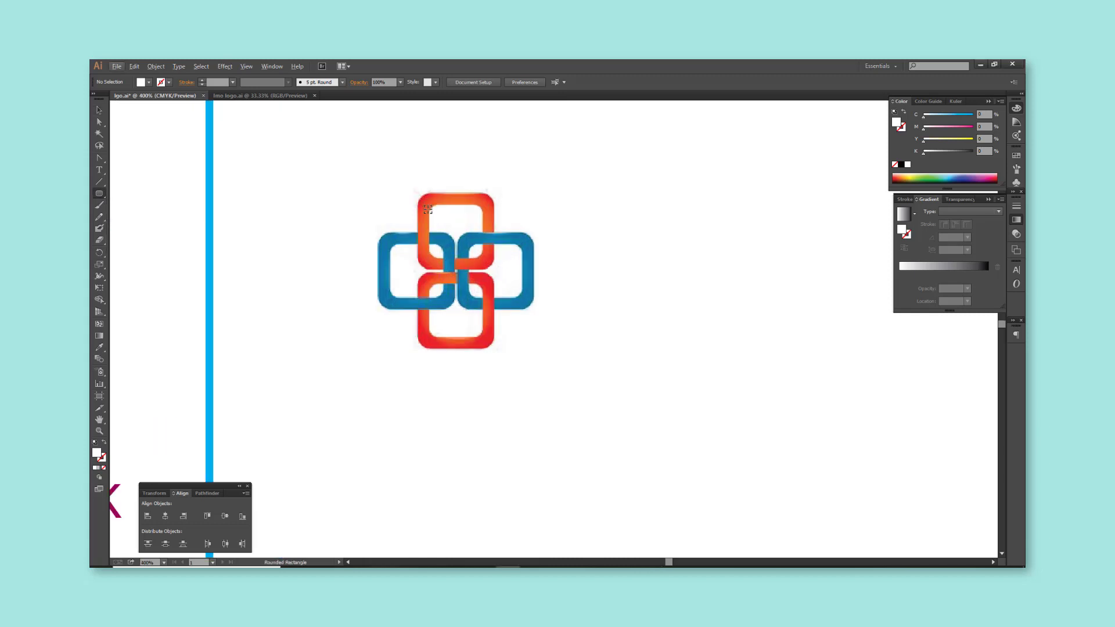
{"action": "scroll", "coordinate": [427, 209], "scroll_direction": "up", "scroll_amount": 2}
{"action": "left_click_drag", "start_coordinate": [430, 201], "coordinate": [533, 310]}
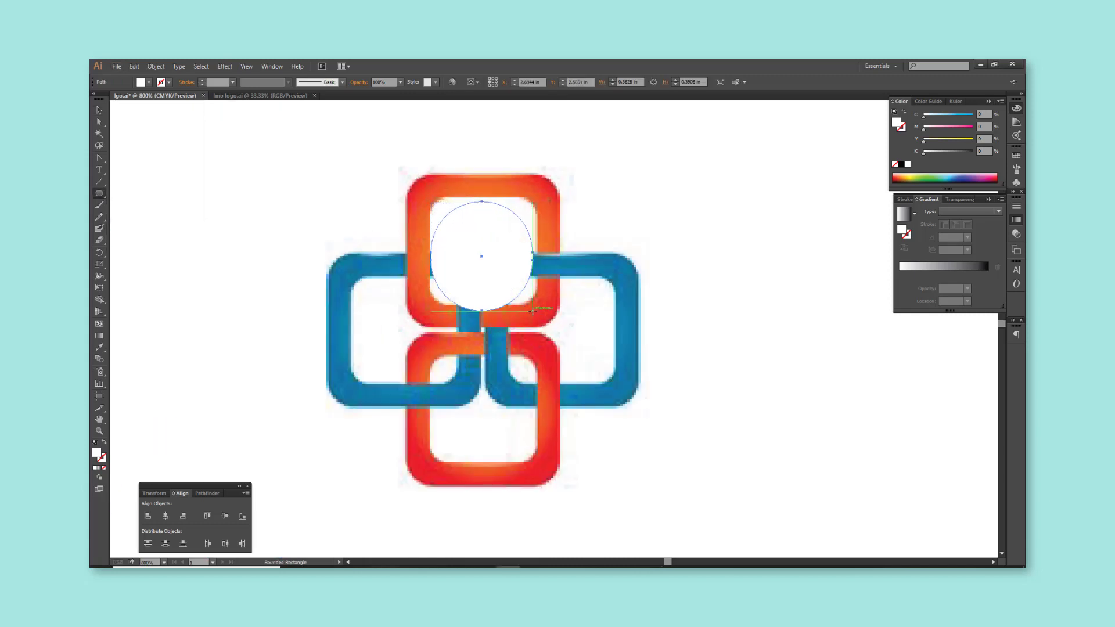
{"action": "key", "text": "ctrl+z"}
{"action": "left_click_drag", "start_coordinate": [406, 180], "coordinate": [546, 334]}
{"action": "left_click", "coordinate": [545, 335]}
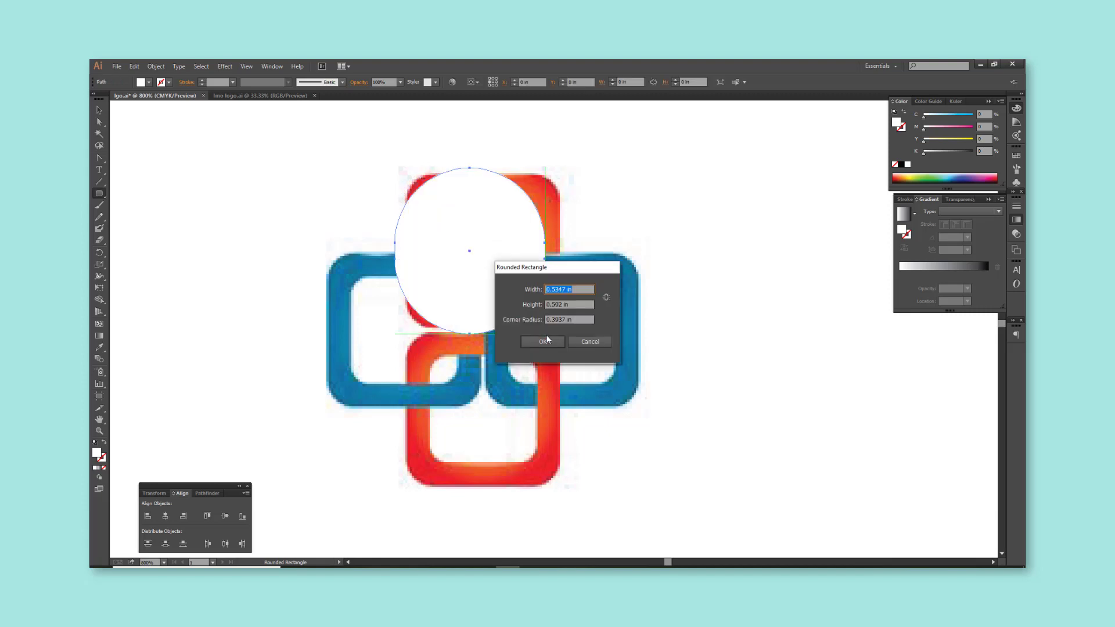
{"action": "left_click", "coordinate": [577, 320]}
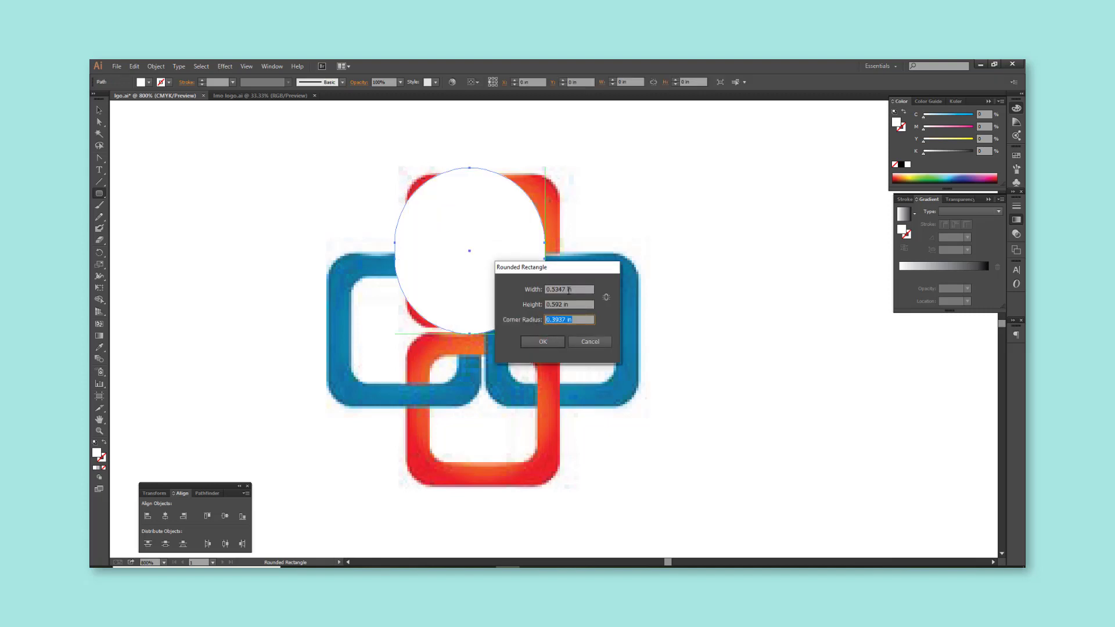
{"action": "type", "text": "0"}
{"action": "key", "text": "Return"}
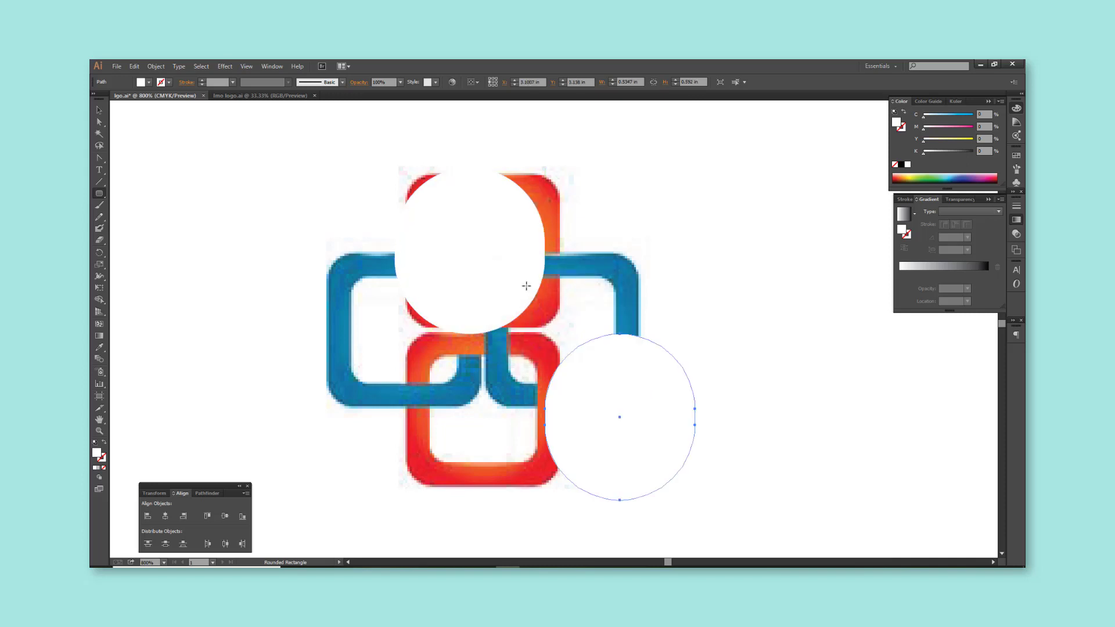
Step: Reset to default white fill and black stroke and delete the trial circles
{"action": "key", "text": "a"}
{"action": "key", "text": "d"}
{"action": "left_click", "coordinate": [521, 284]}
{"action": "key", "text": "Delete"}
{"action": "left_click", "coordinate": [663, 394]}
{"action": "key", "text": "Delete"}
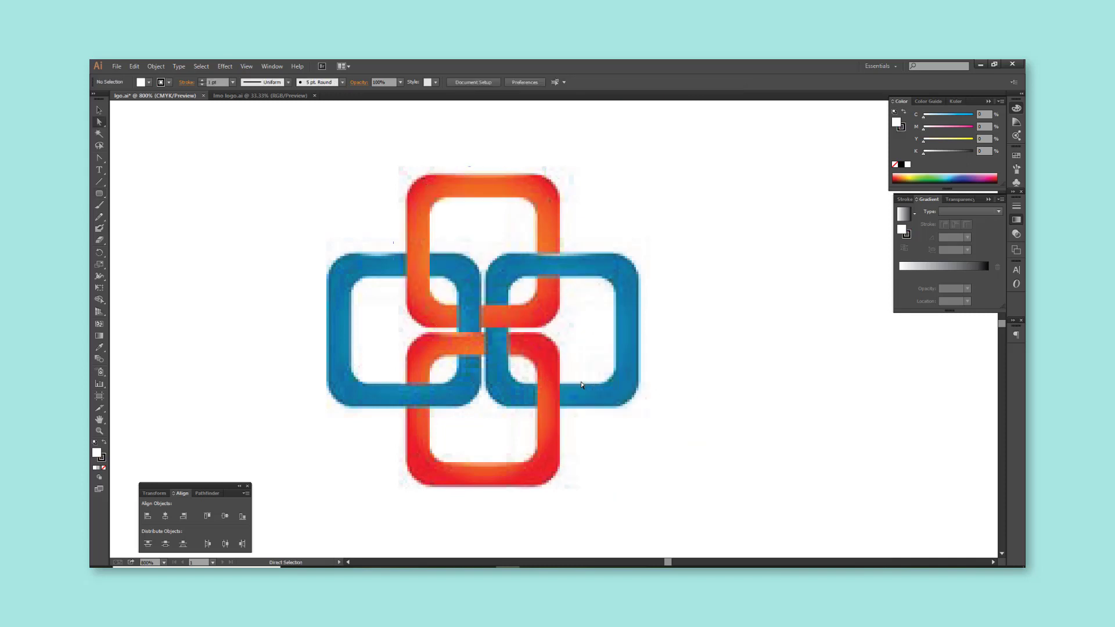
Step: Draw a large rounded rectangle with 1 in corner radius left of the logo
{"action": "mouse_move", "coordinate": [252, 198]}
{"action": "left_mouse_down"}
{"action": "mouse_move", "coordinate": [519, 507]}
{"action": "mouse_move", "coordinate": [409, 416]}
{"action": "mouse_move", "coordinate": [447, 421]}
{"action": "left_mouse_up"}
{"action": "left_click", "coordinate": [391, 353]}
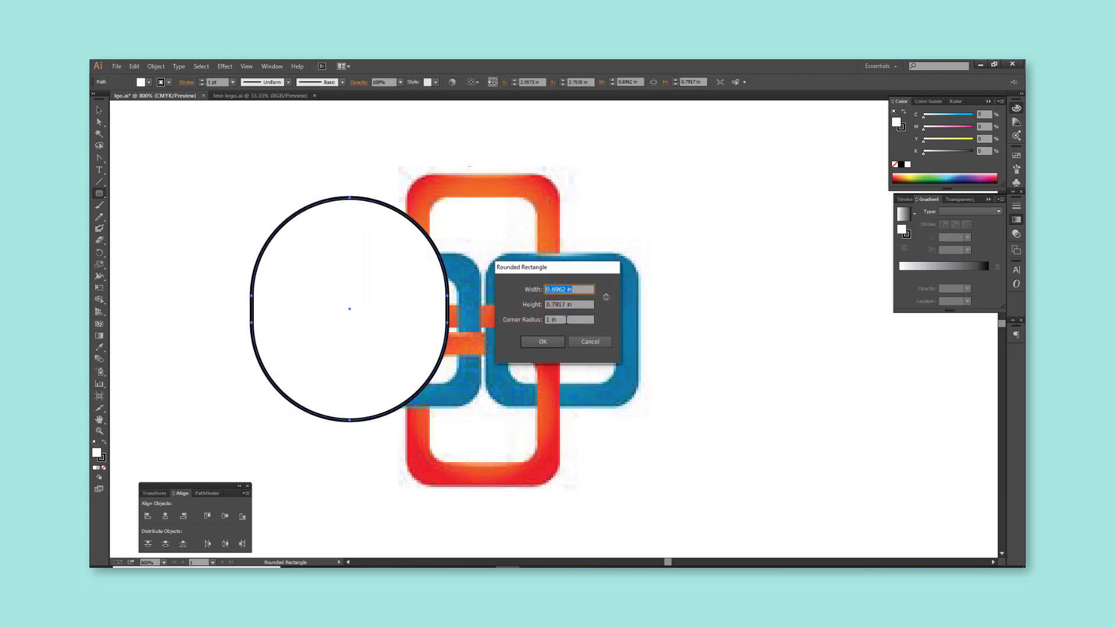
{"action": "key", "text": "Tab"}
{"action": "key", "text": "Tab"}
{"action": "key", "text": "Return"}
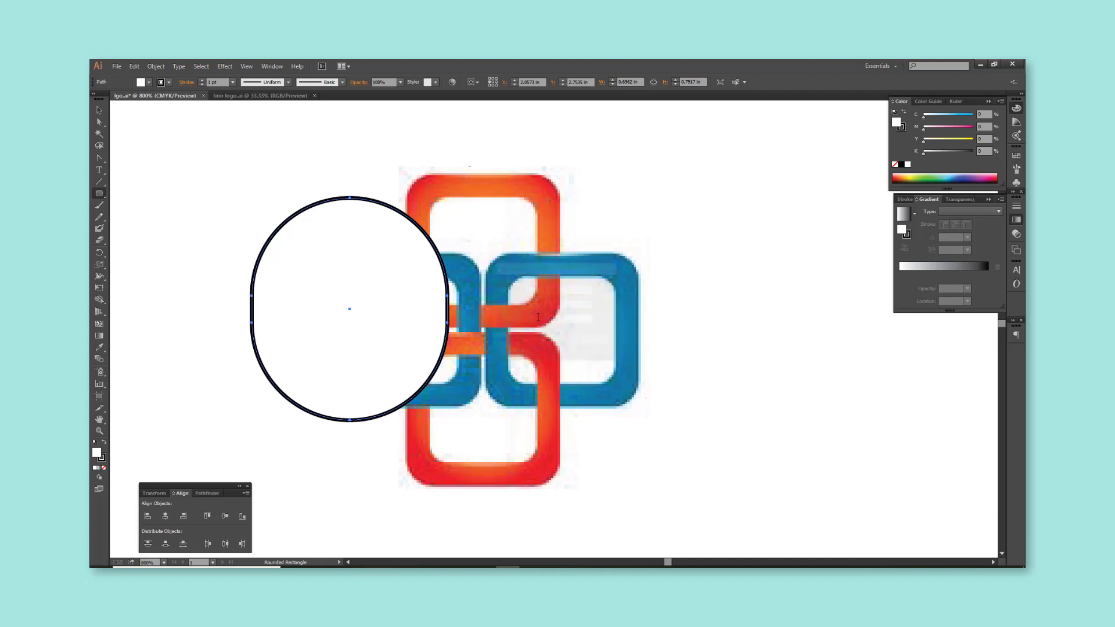
Step: Remove the leftover oval and fit the unfilled rounded rectangle over the top link's outer edge
{"action": "key", "text": "v"}
{"action": "key", "text": "Delete"}
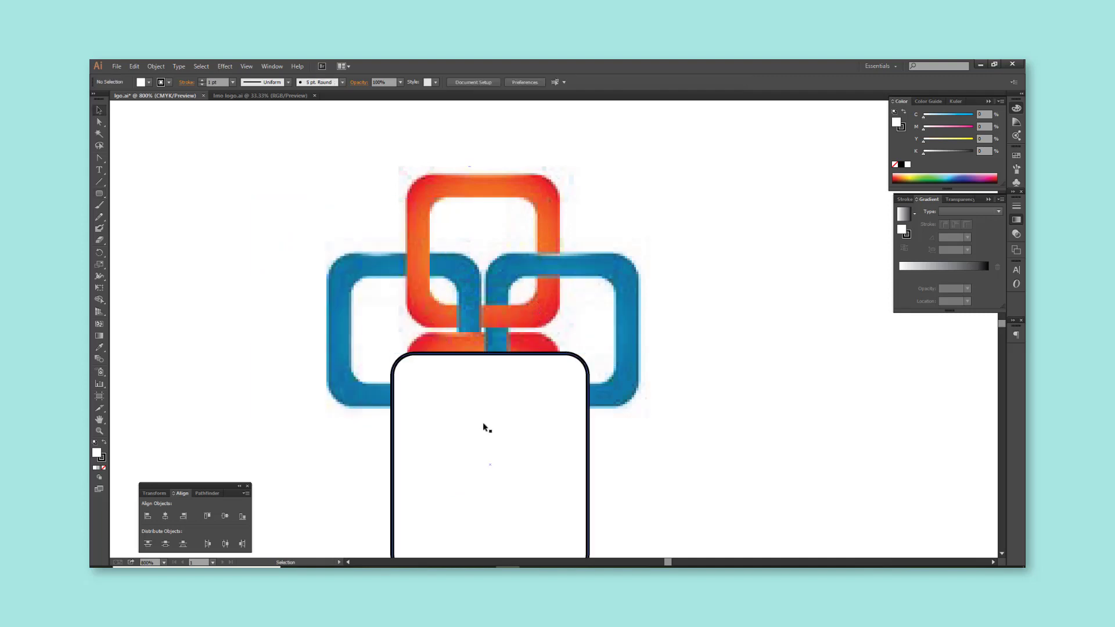
{"action": "left_click_drag", "start_coordinate": [486, 428], "coordinate": [501, 253]}
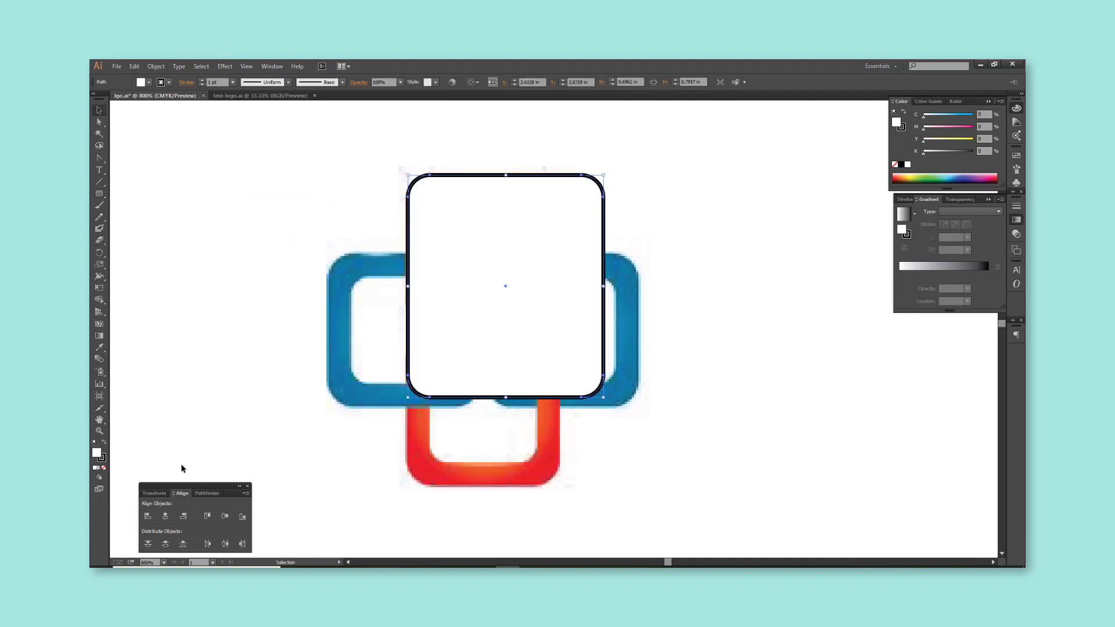
{"action": "left_click", "coordinate": [105, 469]}
{"action": "left_click_drag", "start_coordinate": [604, 399], "coordinate": [556, 329]}
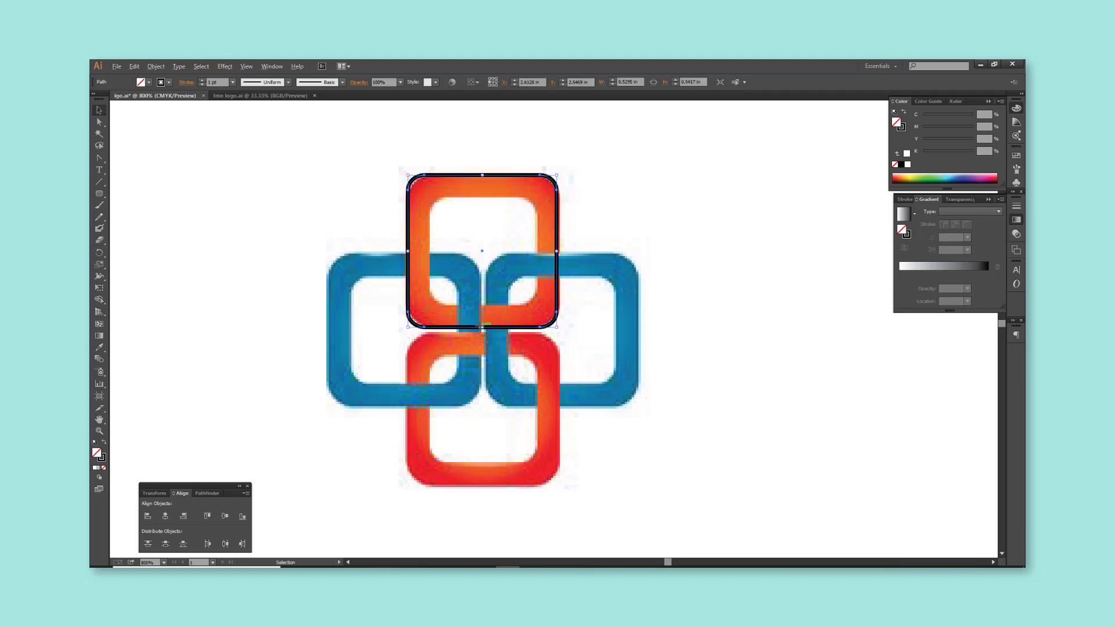
Step: Try an Offset Path on the traced square, then undo it
{"action": "key", "text": "alt+o"}
{"action": "key", "text": "p"}
{"action": "key", "text": "Right"}
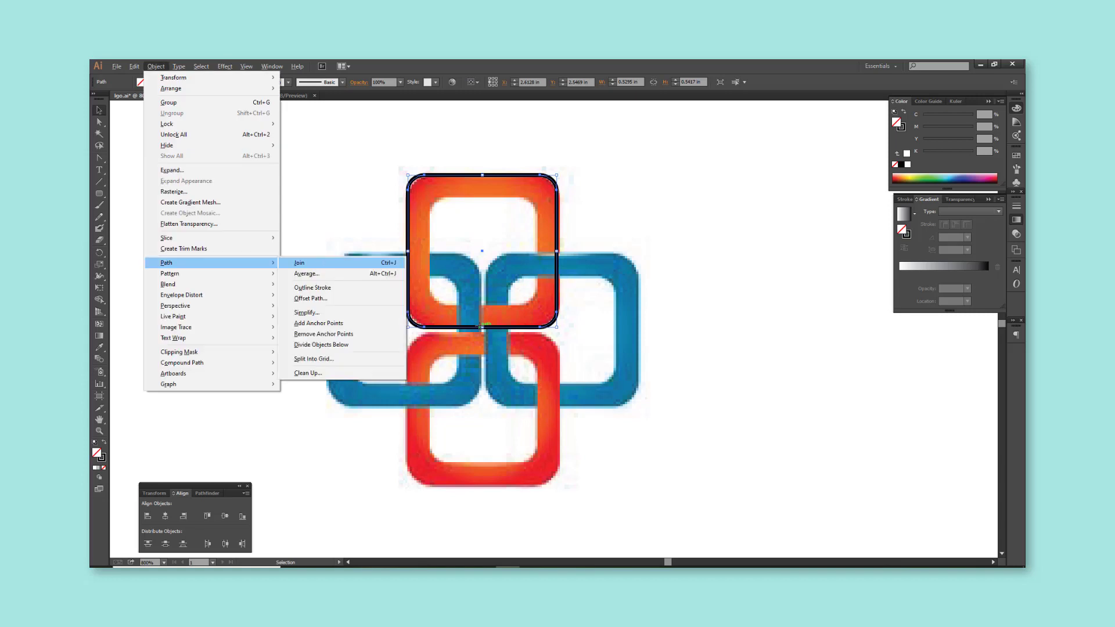
{"action": "key", "text": "Down"}
{"action": "key", "text": "Down"}
{"action": "key", "text": "Down"}
{"action": "key", "text": "Return"}
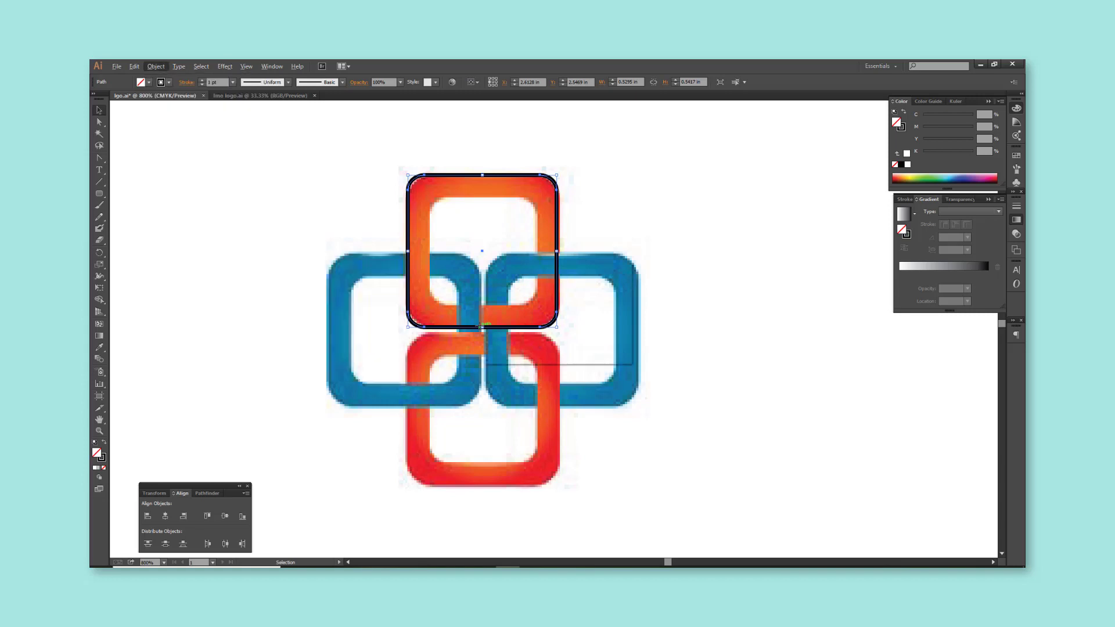
{"action": "key", "text": "Return"}
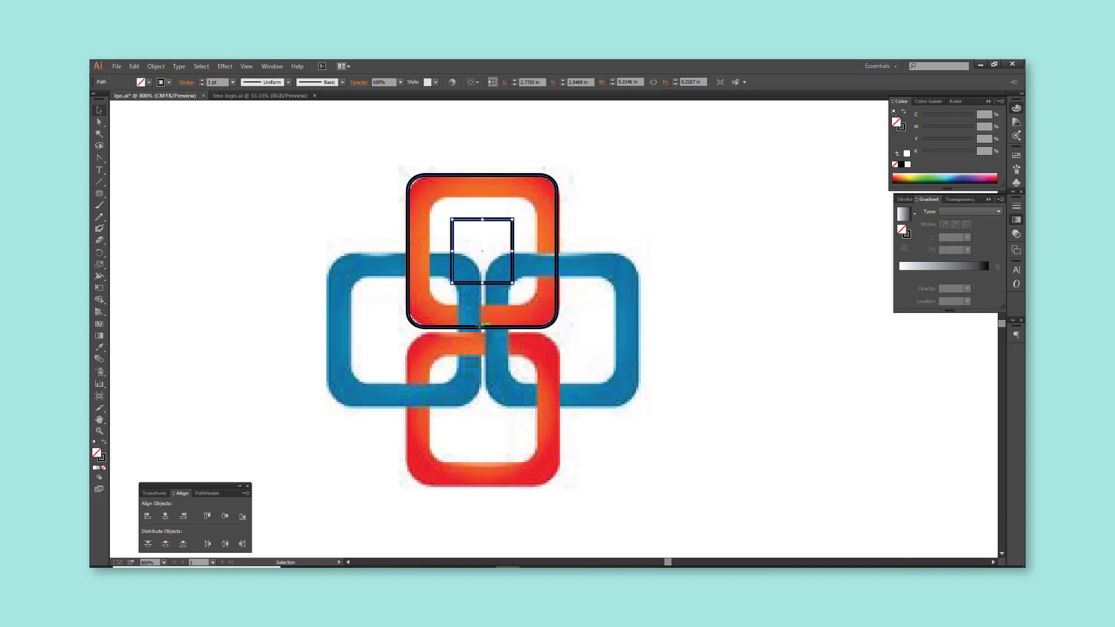
{"action": "key", "text": "ctrl+z"}
Step: Create a negative Offset Path inner outline and select the inner square
{"action": "key", "text": "alt+o"}
{"action": "key", "text": "p"}
{"action": "key", "text": "Right"}
{"action": "key", "text": "Down"}
{"action": "key", "text": "Down"}
{"action": "key", "text": "Down"}
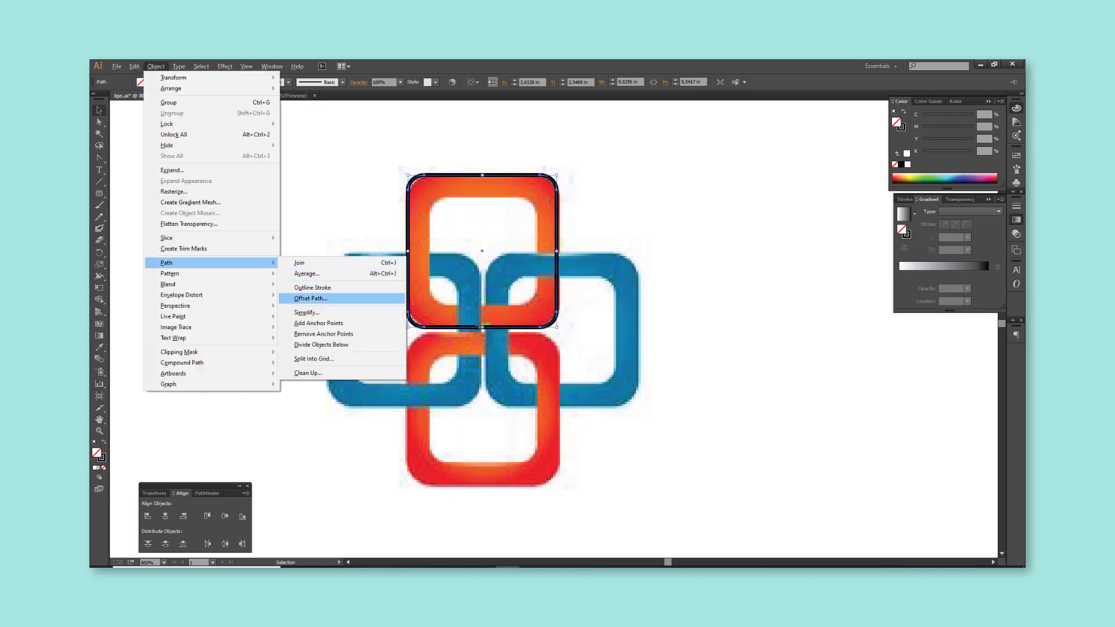
{"action": "key", "text": "Return"}
{"action": "key", "text": "Return"}
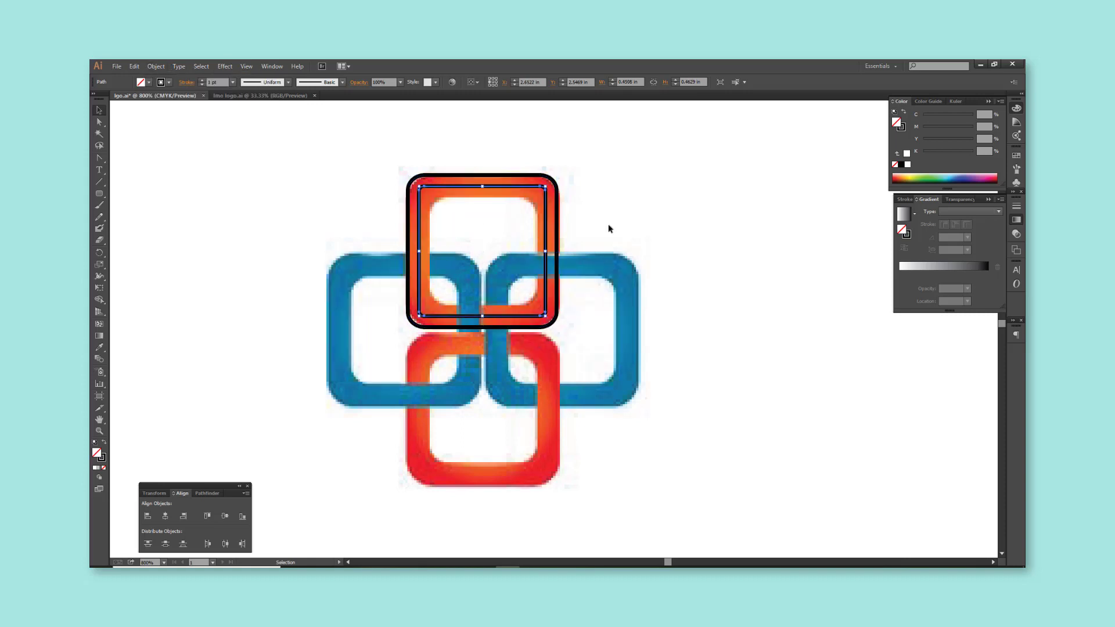
{"action": "key", "text": "ctrl+plus"}
{"action": "left_click", "coordinate": [630, 214]}
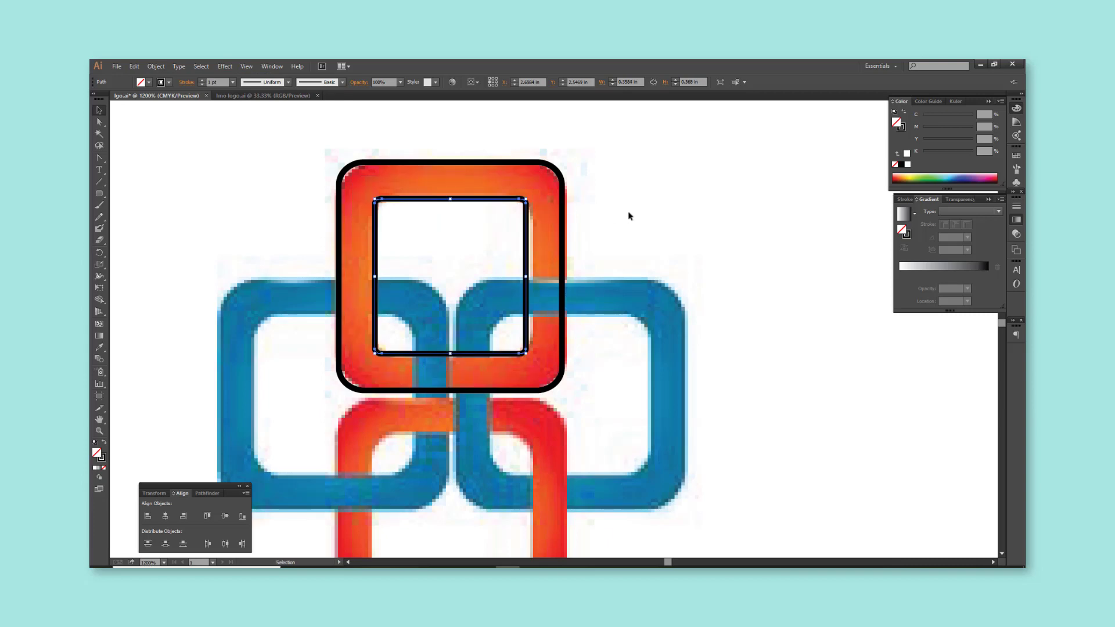
{"action": "left_click", "coordinate": [528, 273]}
Step: Select both squares and Exclude the inner one from the outer in Pathfinder
{"action": "key", "text": "ctrl+minus"}
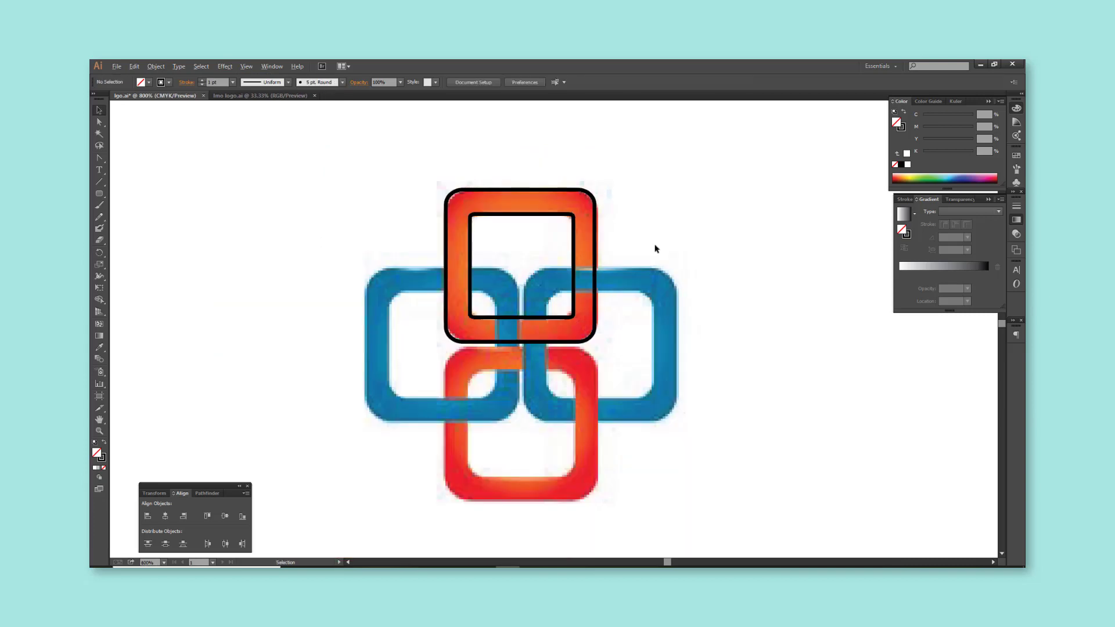
{"action": "left_click", "coordinate": [469, 321], "text": "shift"}
{"action": "left_click", "coordinate": [206, 493]}
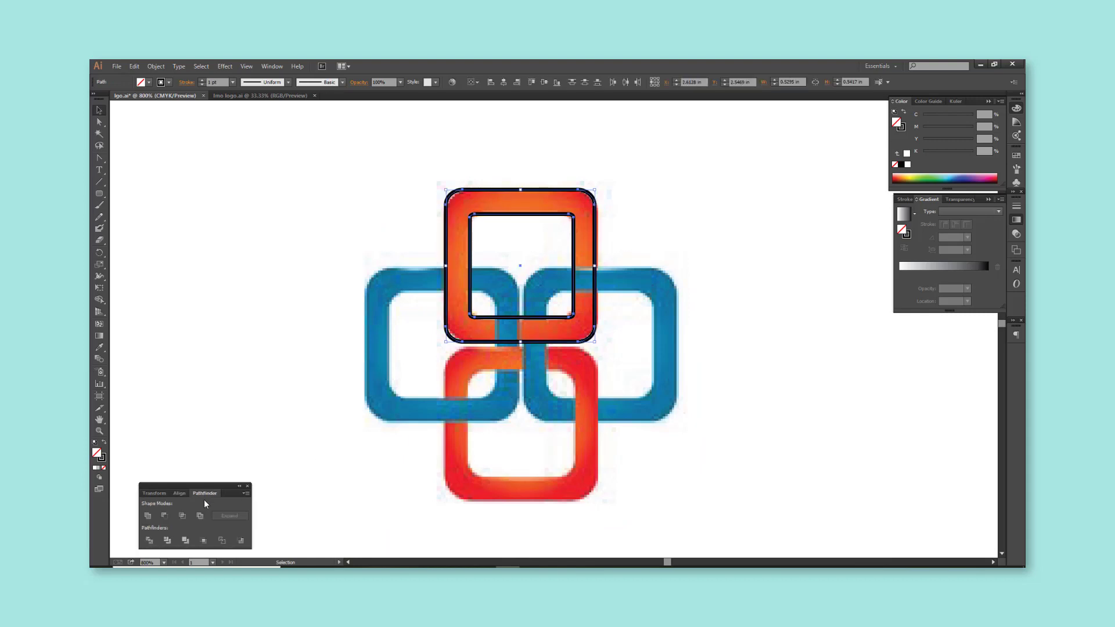
{"action": "left_click", "coordinate": [200, 516]}
Step: Eyedropper the logo's solid red onto the new ring and deselect
{"action": "key", "text": "i"}
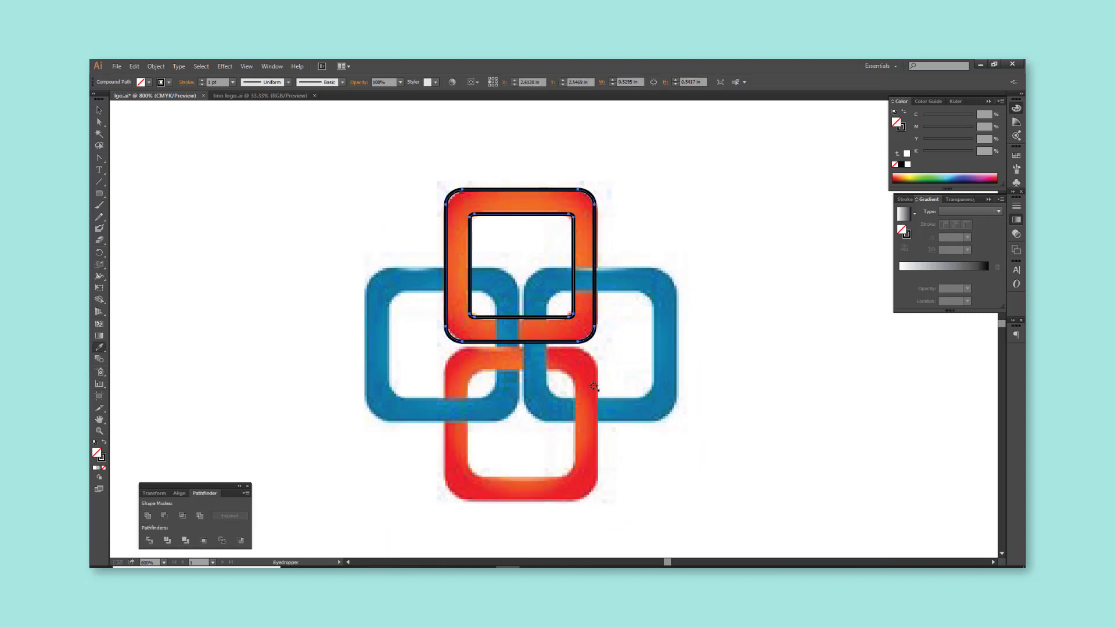
{"action": "left_click", "coordinate": [594, 376]}
{"action": "key", "text": "v"}
{"action": "left_click", "coordinate": [726, 415]}
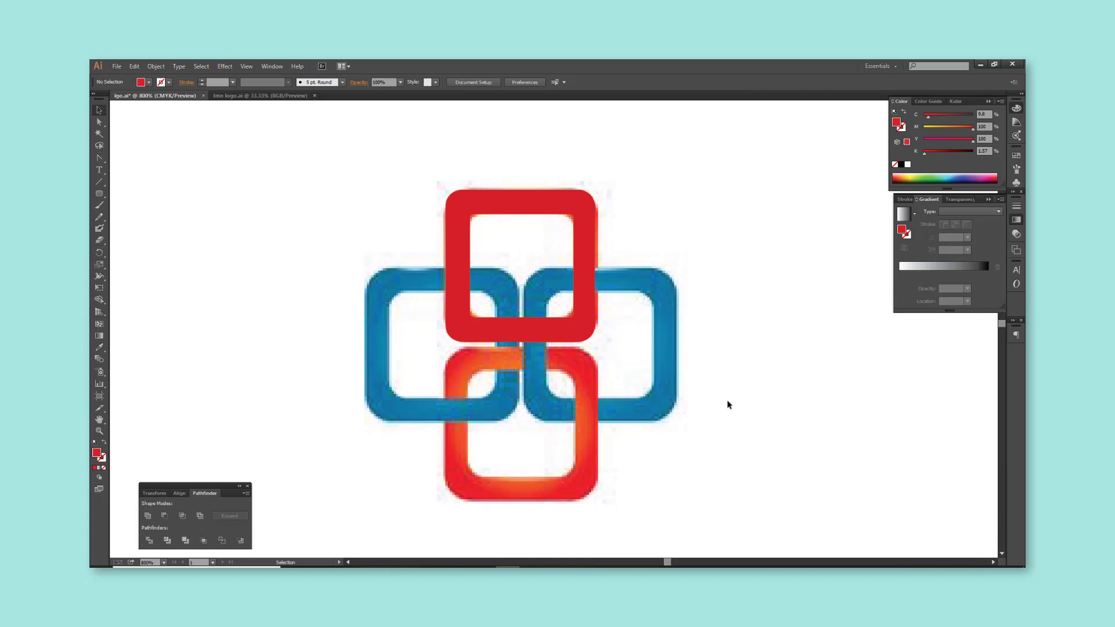
{"action": "scroll", "coordinate": [647, 368], "scroll_direction": "down", "scroll_amount": 2}
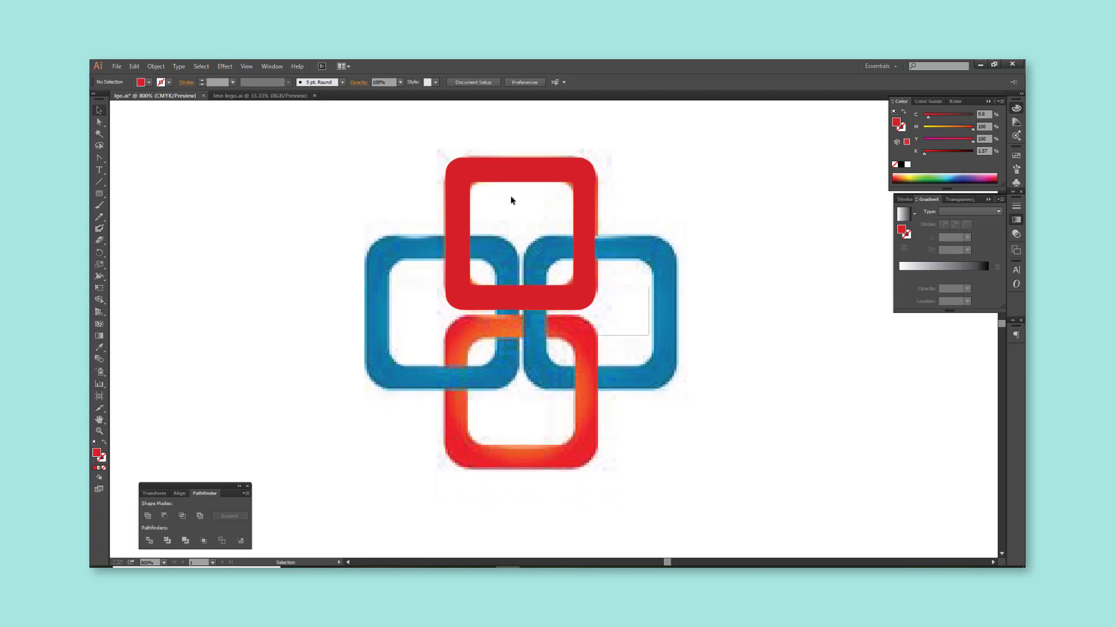
Step: Duplicate the red ring onto the lower link and move both red rings right of the logo
{"action": "left_click", "coordinate": [508, 173]}
{"action": "left_click_drag", "start_coordinate": [507, 168], "coordinate": [513, 332]}
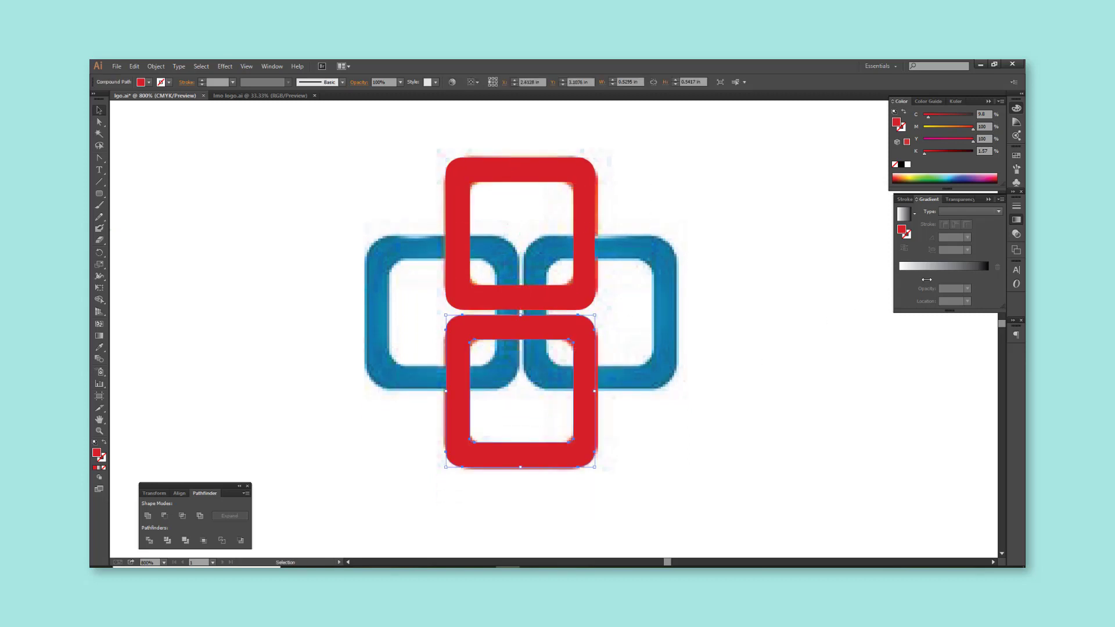
{"action": "left_click", "coordinate": [953, 268]}
{"action": "key", "text": "ctrl+z"}
{"action": "left_click", "coordinate": [538, 304], "text": "shift"}
{"action": "scroll", "coordinate": [521, 290], "scroll_direction": "down", "scroll_amount": 1}
{"action": "left_click_drag", "start_coordinate": [521, 293], "coordinate": [775, 294]}
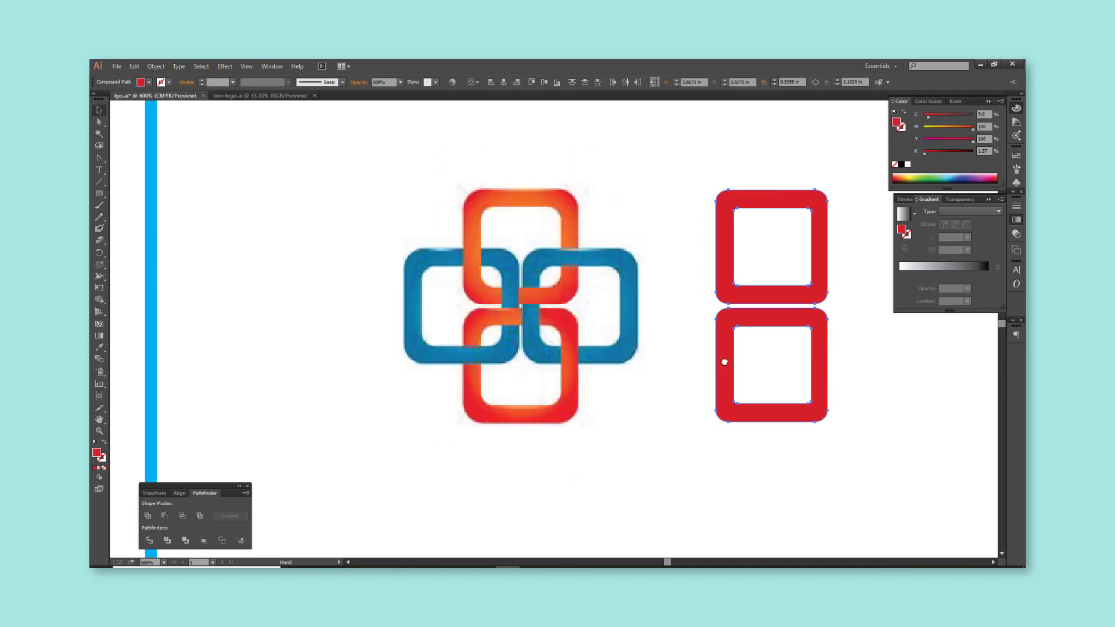
{"action": "scroll", "coordinate": [668, 348], "scroll_direction": "right", "scroll_amount": 5}
Step: Add two horizontal ring copies to complete the cross and fill them with the logo's blue
{"action": "mouse_move", "coordinate": [569, 312]}
{"action": "left_mouse_down"}
{"action": "mouse_move", "coordinate": [649, 312]}
{"action": "mouse_move", "coordinate": [587, 241]}
{"action": "mouse_move", "coordinate": [674, 275]}
{"action": "left_mouse_up"}
{"action": "left_click", "coordinate": [757, 346]}
{"action": "left_click", "coordinate": [766, 379]}
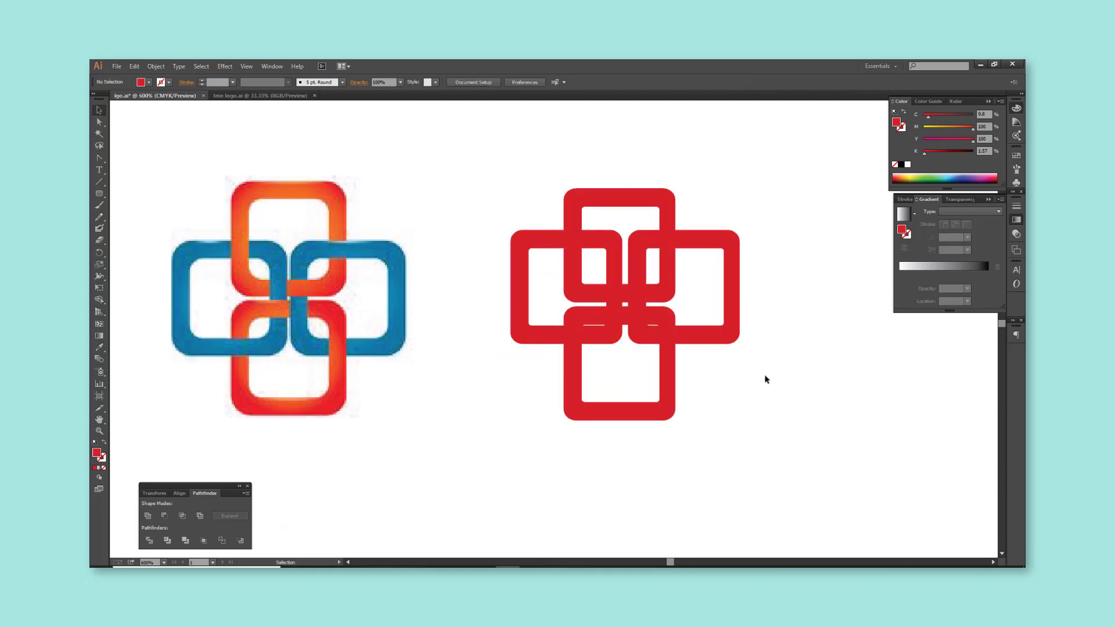
{"action": "left_click", "coordinate": [723, 343]}
{"action": "left_click", "coordinate": [543, 330], "text": "shift"}
{"action": "key", "text": "i"}
{"action": "left_click", "coordinate": [405, 273]}
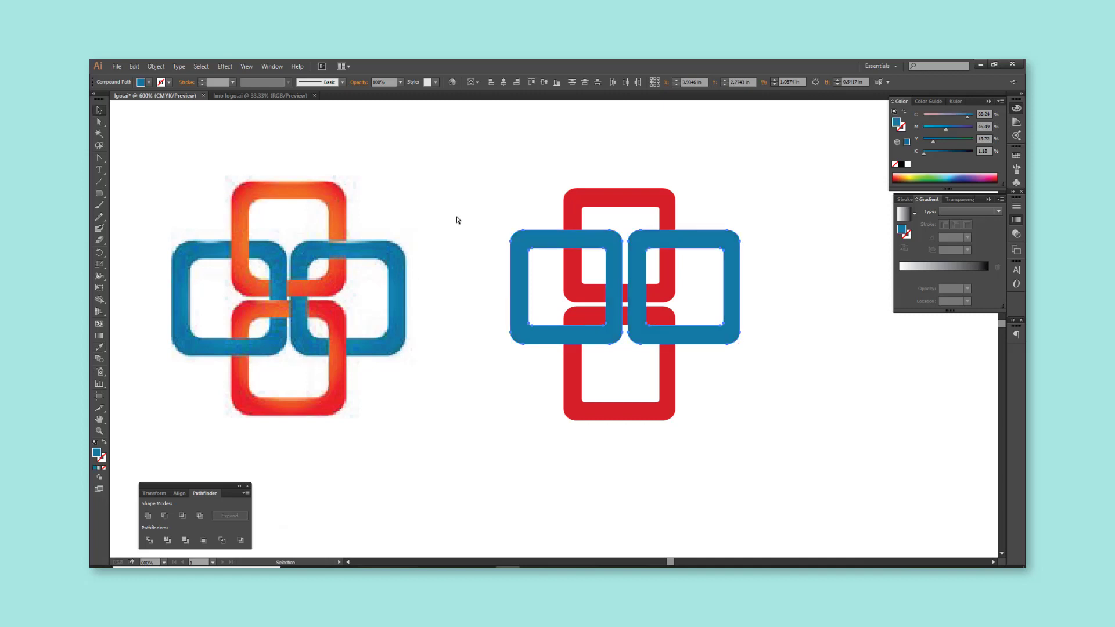
{"action": "left_click", "coordinate": [458, 219]}
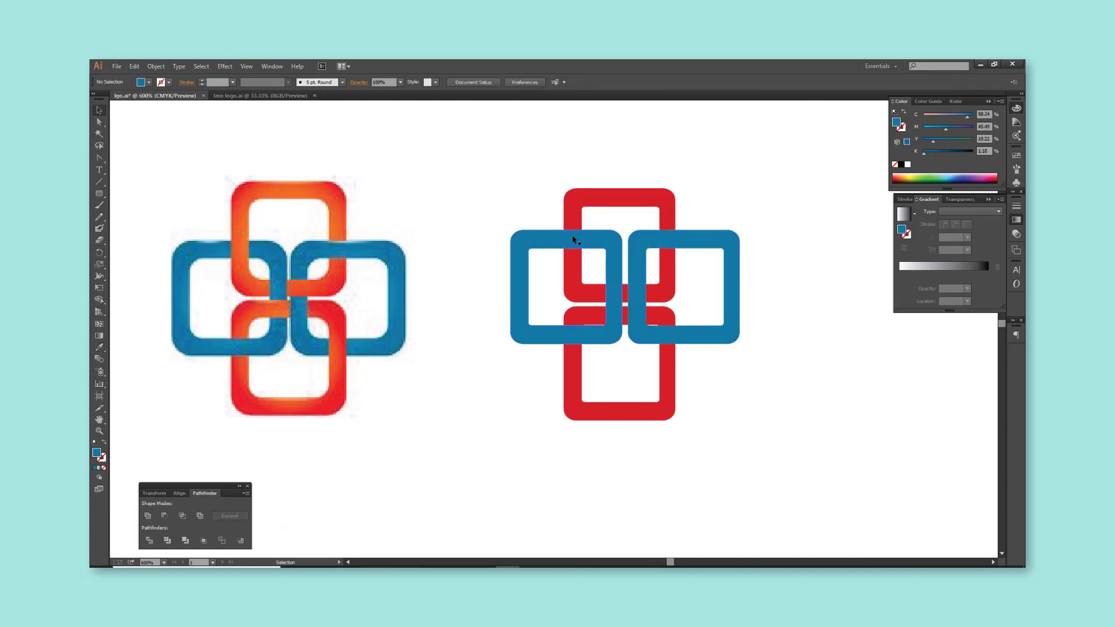
{"action": "left_click", "coordinate": [573, 216]}
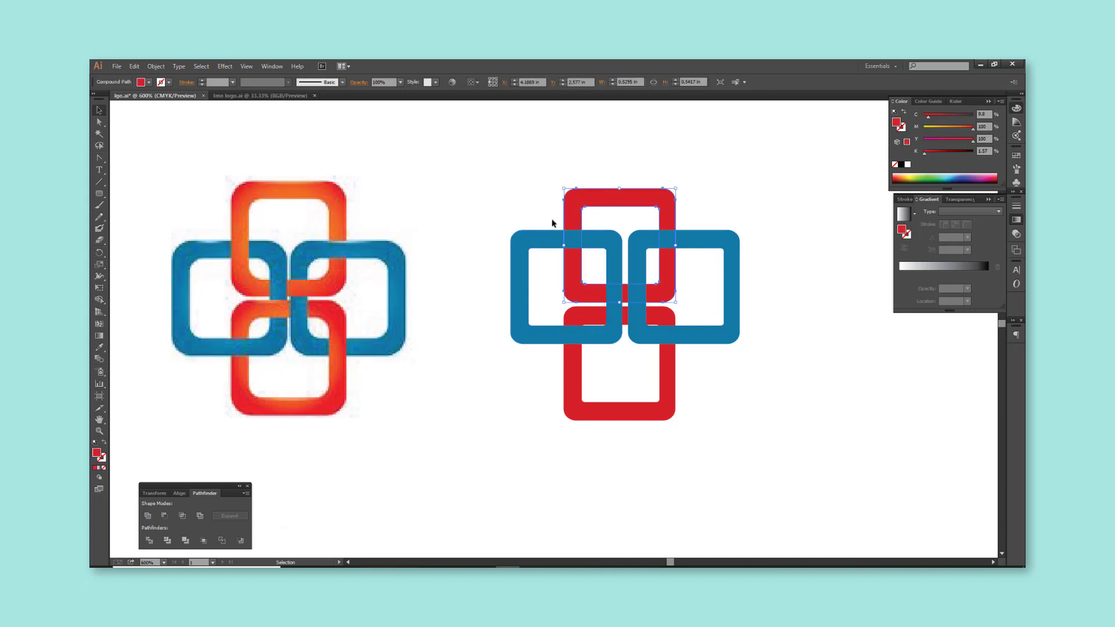
Step: Draw a small red rectangle patch where the top red ring crosses the blue
{"action": "left_click", "coordinate": [553, 222]}
{"action": "left_click_drag", "start_coordinate": [98, 191], "coordinate": [132, 202]}
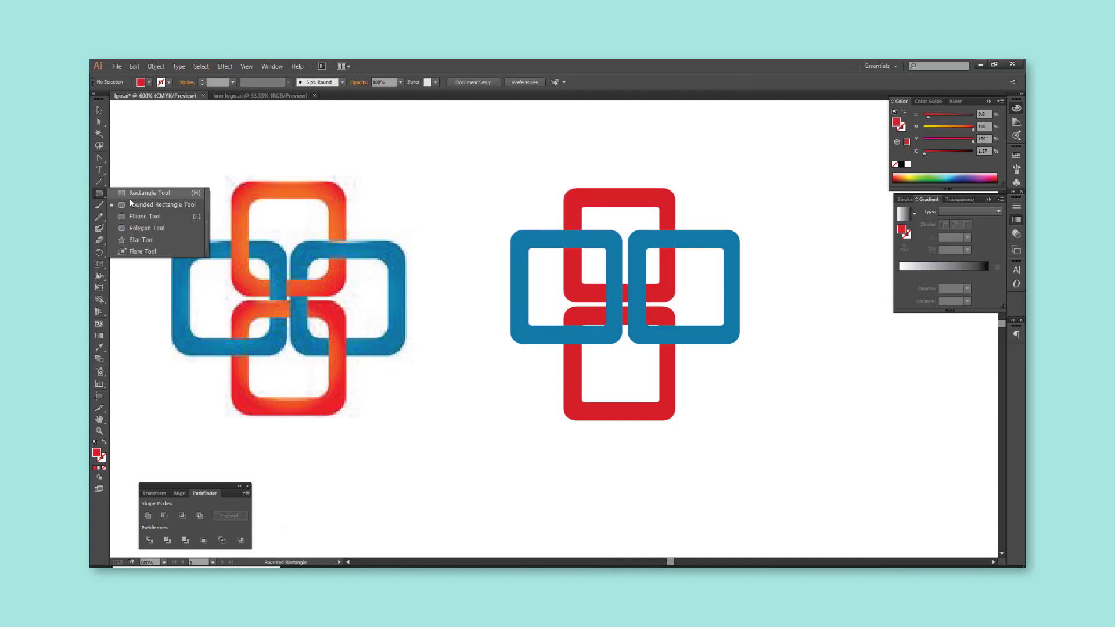
{"action": "left_click", "coordinate": [134, 198]}
{"action": "scroll", "coordinate": [590, 249], "scroll_direction": "up", "scroll_amount": 1}
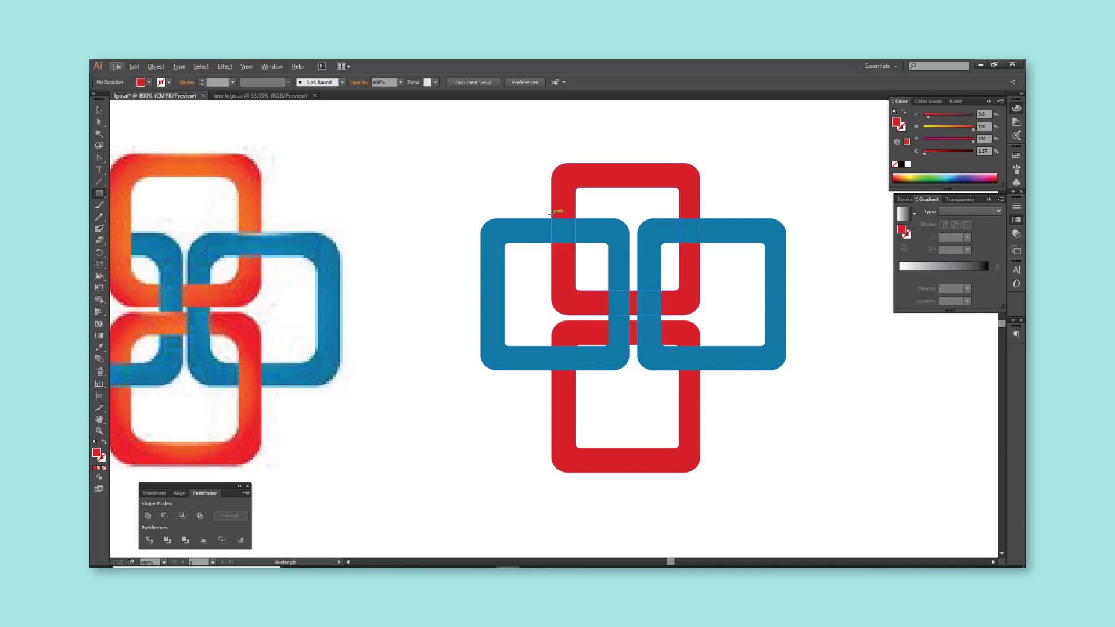
{"action": "left_click_drag", "start_coordinate": [552, 216], "coordinate": [572, 245]}
{"action": "key", "text": "v"}
{"action": "left_click", "coordinate": [438, 298]}
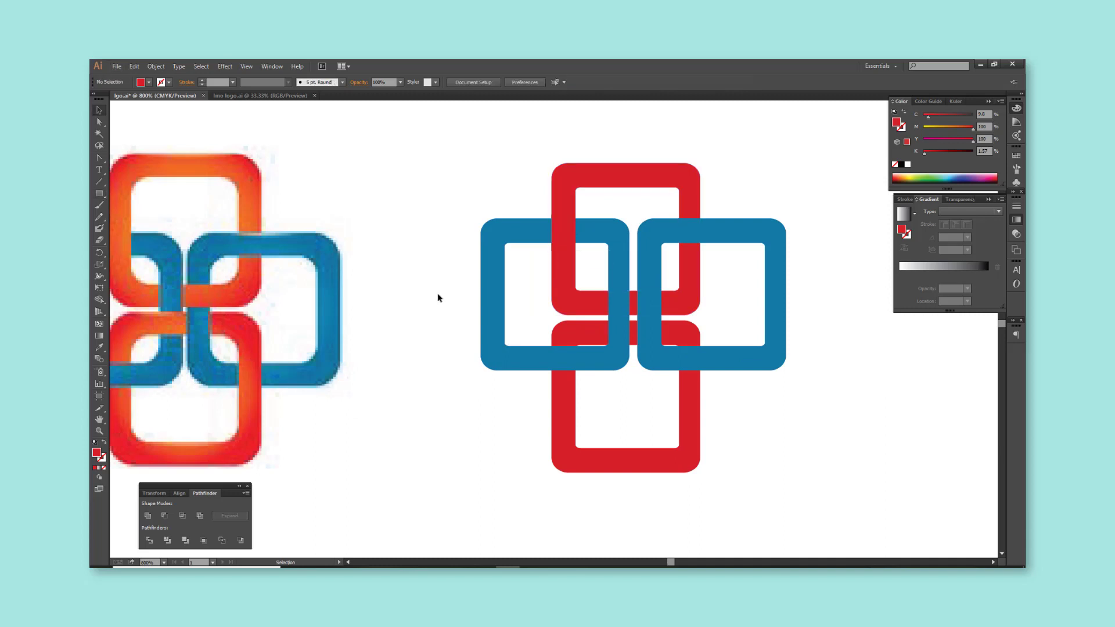
Step: Draw two more small red patches over the central red-blue crossings
{"action": "left_click", "coordinate": [99, 194]}
{"action": "left_click_drag", "start_coordinate": [603, 321], "coordinate": [637, 344]}
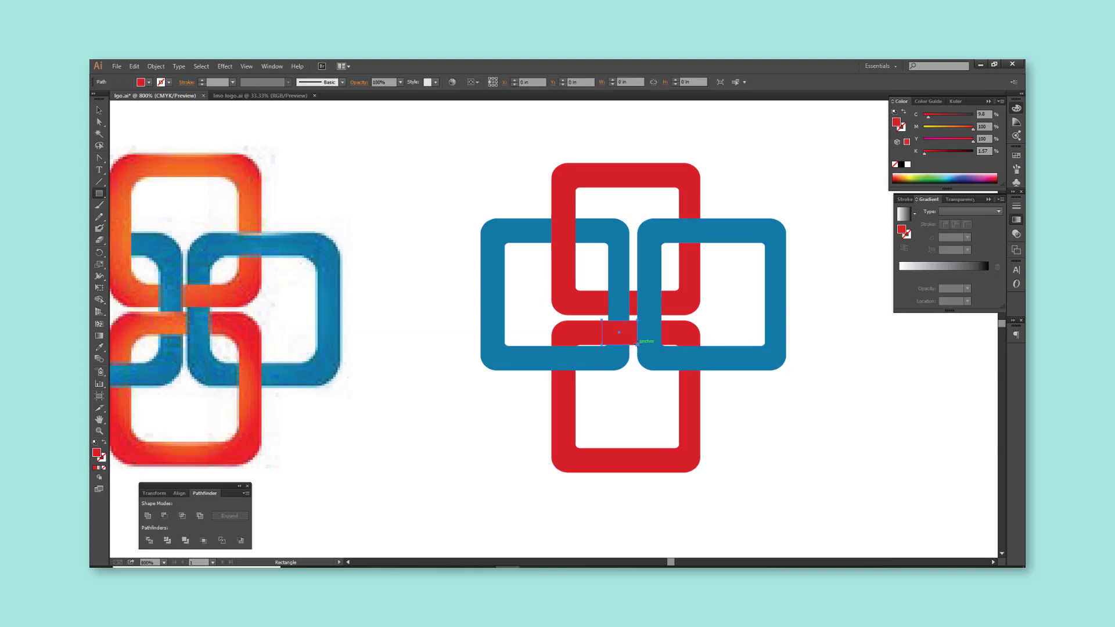
{"action": "key", "text": "v"}
{"action": "left_click", "coordinate": [864, 408]}
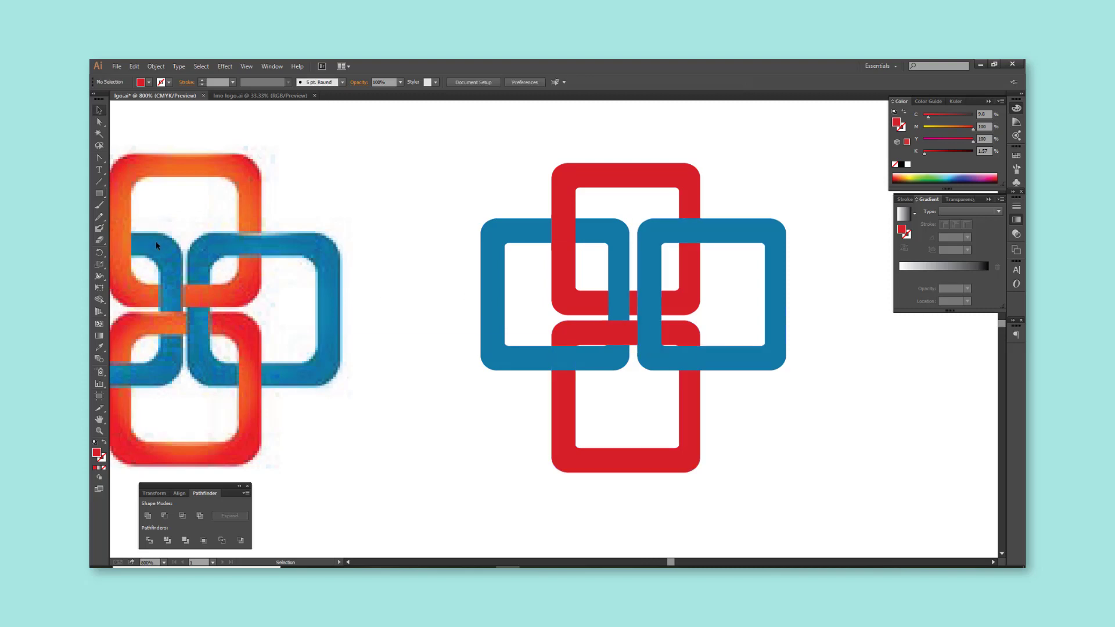
{"action": "left_click", "coordinate": [100, 193]}
{"action": "left_click_drag", "start_coordinate": [637, 291], "coordinate": [670, 313]}
{"action": "key", "text": "v"}
{"action": "left_click", "coordinate": [811, 388]}
{"action": "scroll", "coordinate": [811, 388], "scroll_direction": "down", "scroll_amount": 1}
{"action": "left_click", "coordinate": [788, 362]}
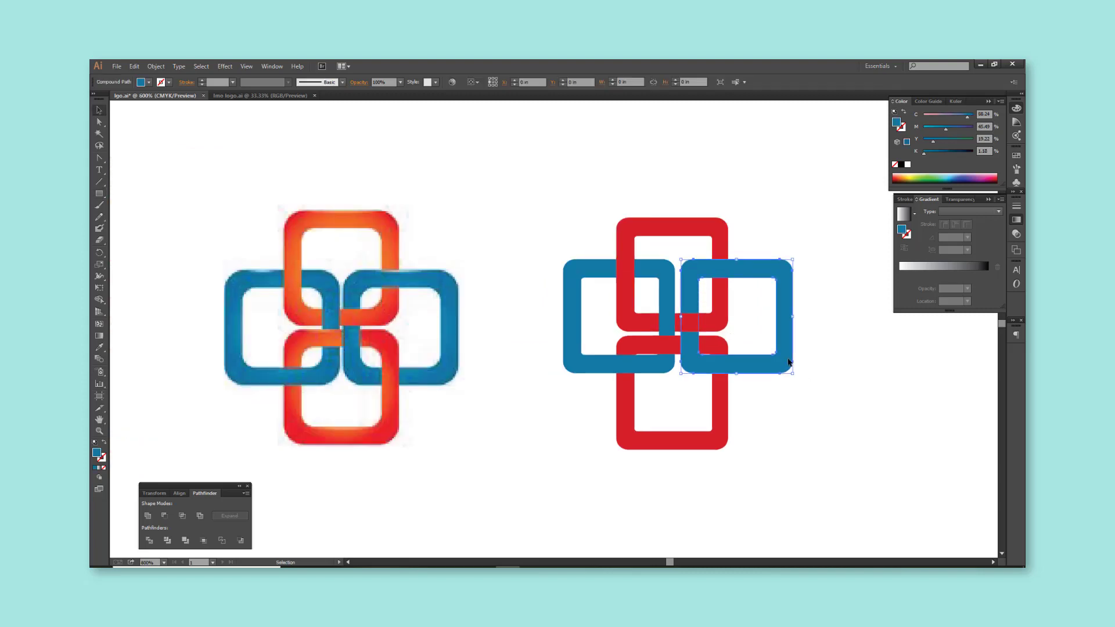
{"action": "left_click", "coordinate": [799, 399]}
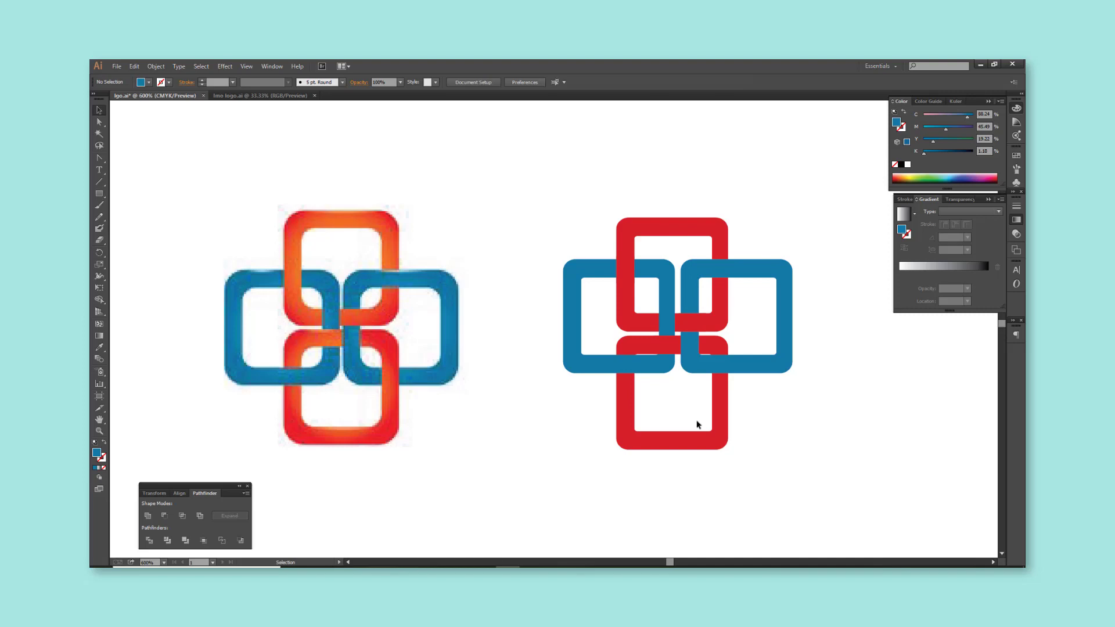
Step: Give the bottom red link and its patch a linear gradient starting in yellow
{"action": "left_click", "coordinate": [716, 421]}
{"action": "left_click", "coordinate": [975, 270]}
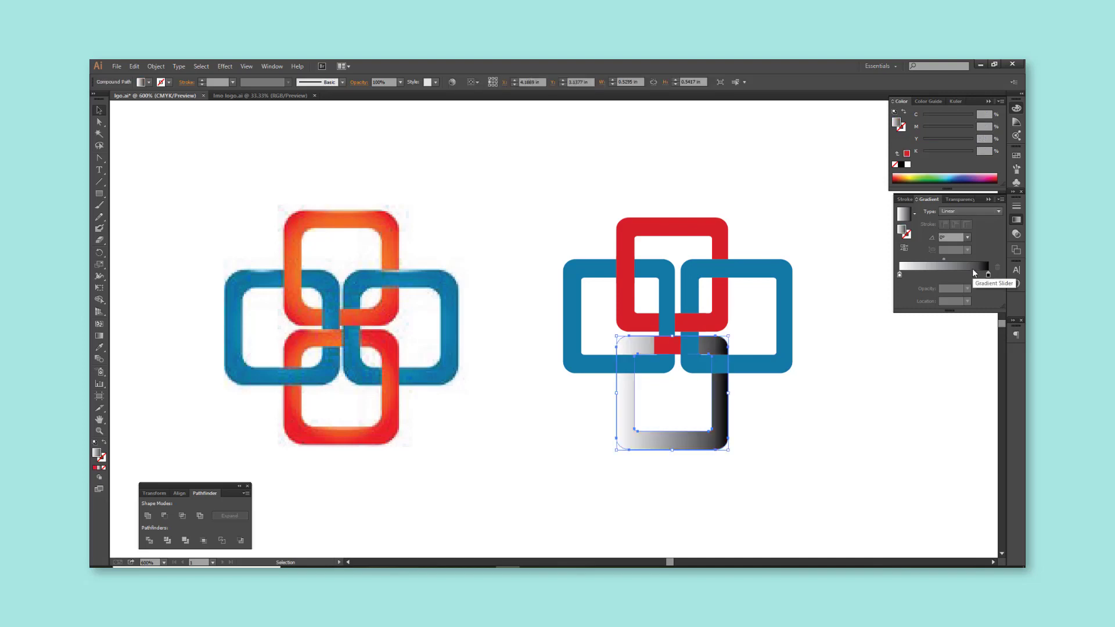
{"action": "key", "text": "ctrl+z"}
{"action": "left_click", "coordinate": [672, 353], "text": "shift"}
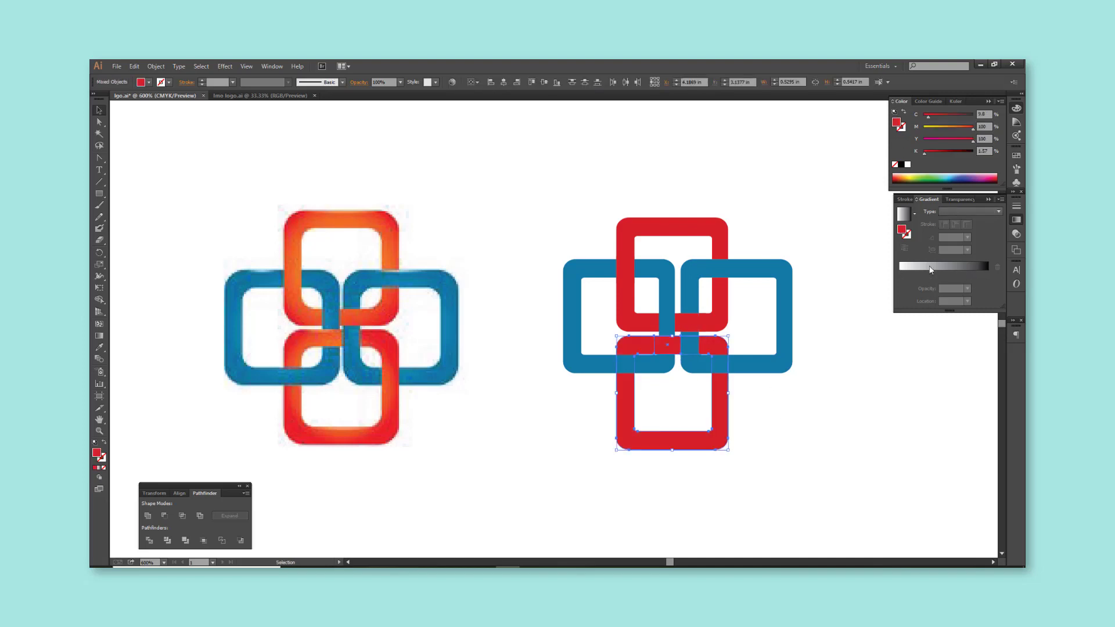
{"action": "left_click", "coordinate": [931, 267]}
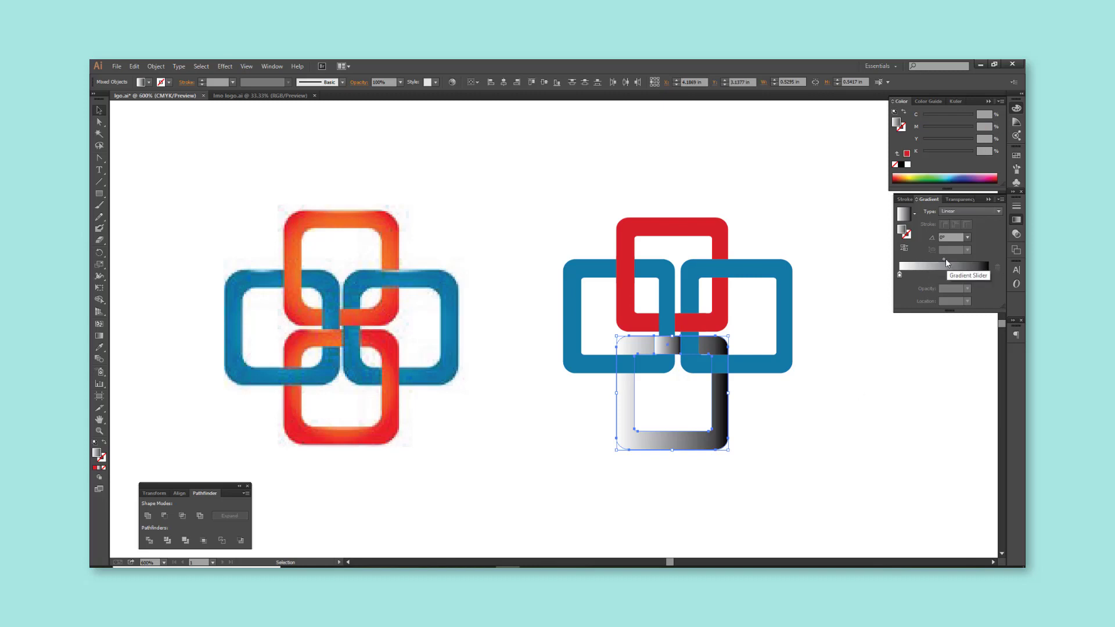
{"action": "left_click_drag", "start_coordinate": [945, 259], "coordinate": [936, 259]}
{"action": "double_click", "coordinate": [900, 274]}
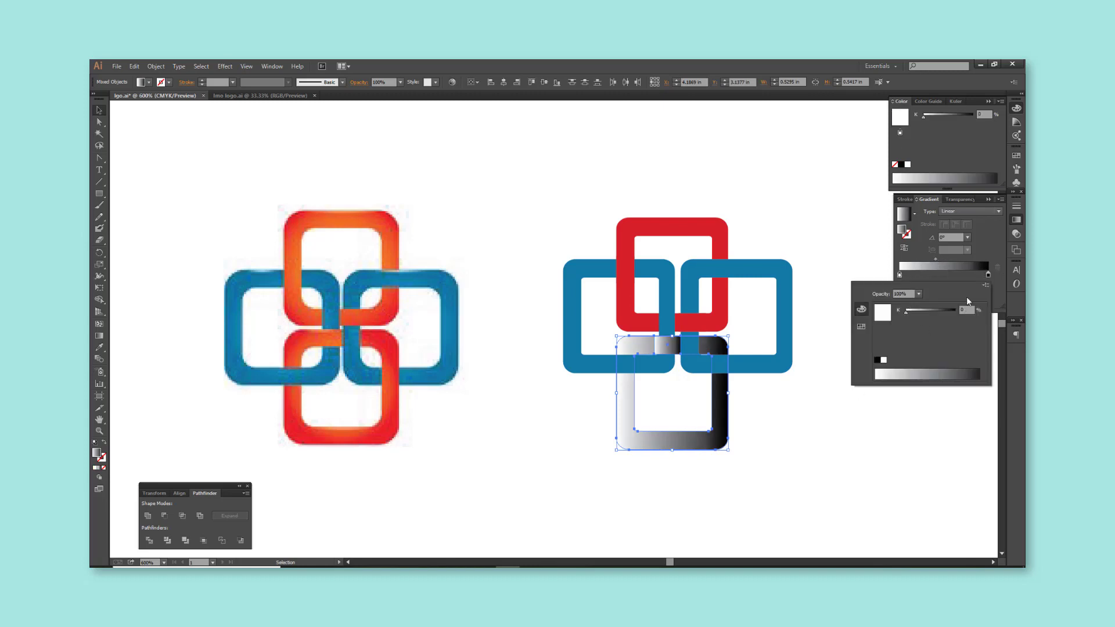
{"action": "left_click", "coordinate": [986, 285]}
{"action": "left_click", "coordinate": [941, 321]}
{"action": "left_click_drag", "start_coordinate": [906, 336], "coordinate": [964, 337]}
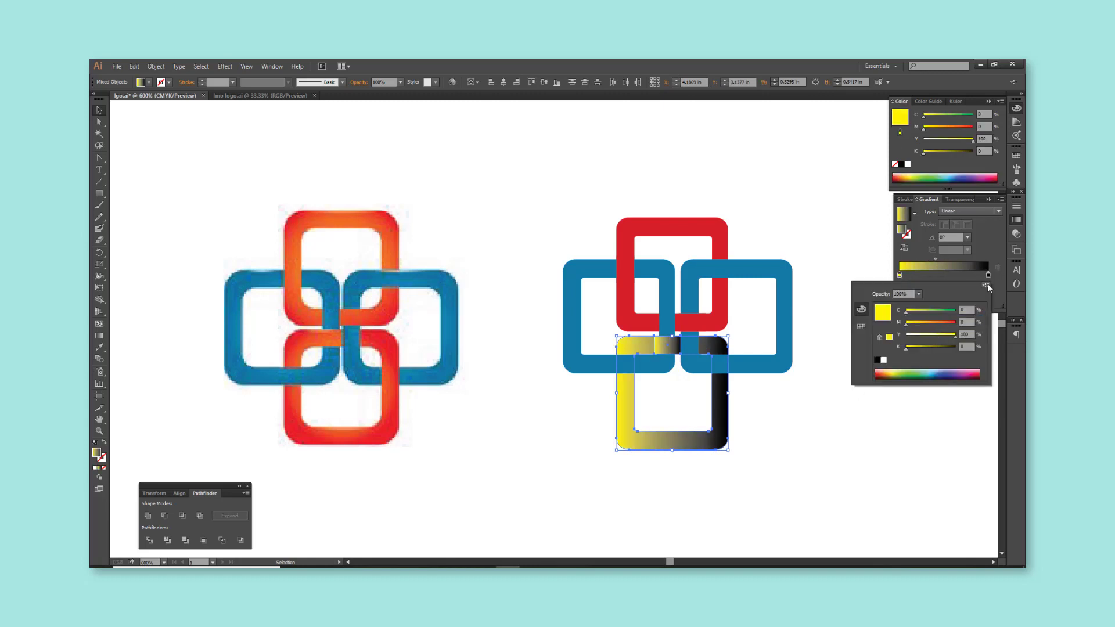
Step: Turn the gradient's black end stop red using CMYK magenta
{"action": "left_click", "coordinate": [988, 274]}
{"action": "double_click", "coordinate": [988, 274]}
{"action": "left_click", "coordinate": [986, 285]}
{"action": "left_click", "coordinate": [954, 323]}
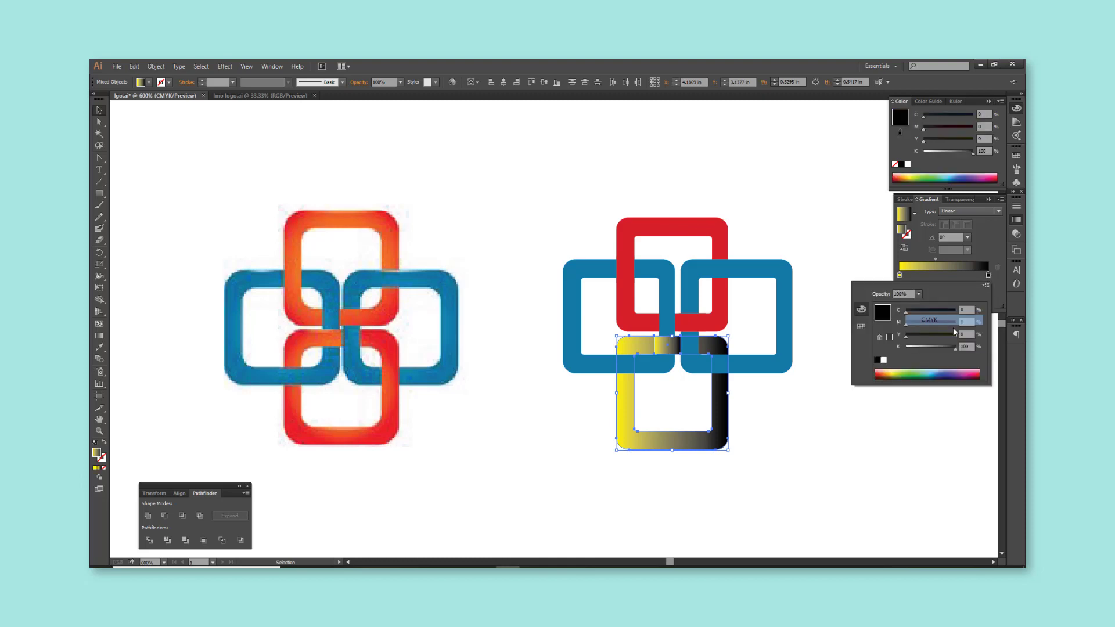
{"action": "mouse_move", "coordinate": [945, 347]}
{"action": "left_mouse_down"}
{"action": "mouse_move", "coordinate": [906, 347]}
{"action": "mouse_move", "coordinate": [955, 322]}
{"action": "mouse_move", "coordinate": [964, 334]}
{"action": "left_mouse_up"}
{"action": "left_click", "coordinate": [840, 421]}
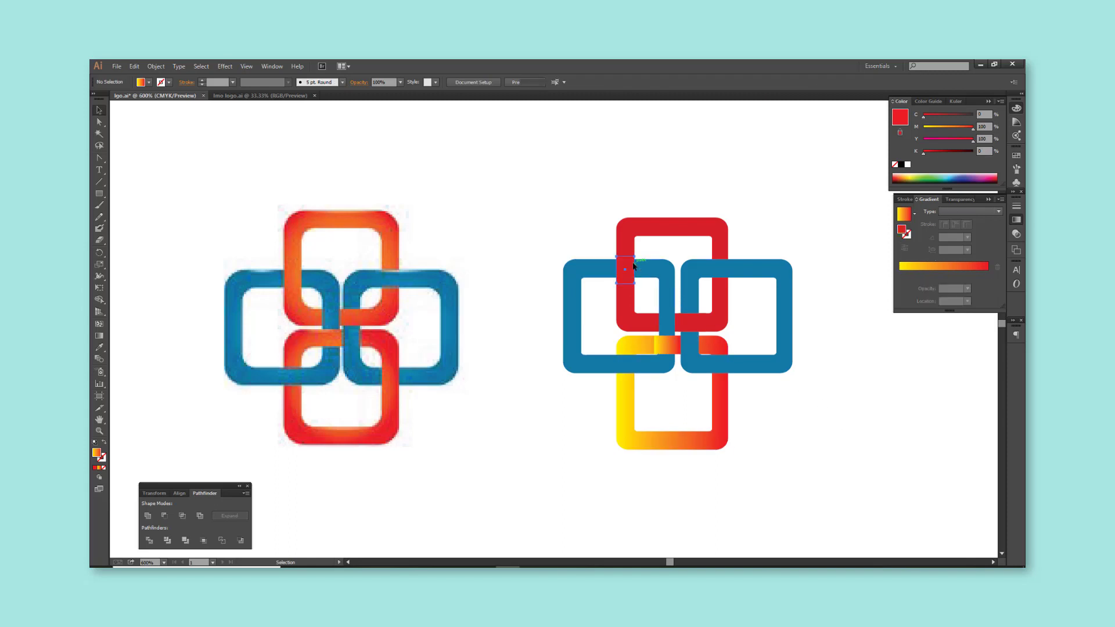
Step: Copy the yellow-red gradient onto the top link, then select the patch and top ring
{"action": "left_click", "coordinate": [645, 232]}
{"action": "key", "text": "i"}
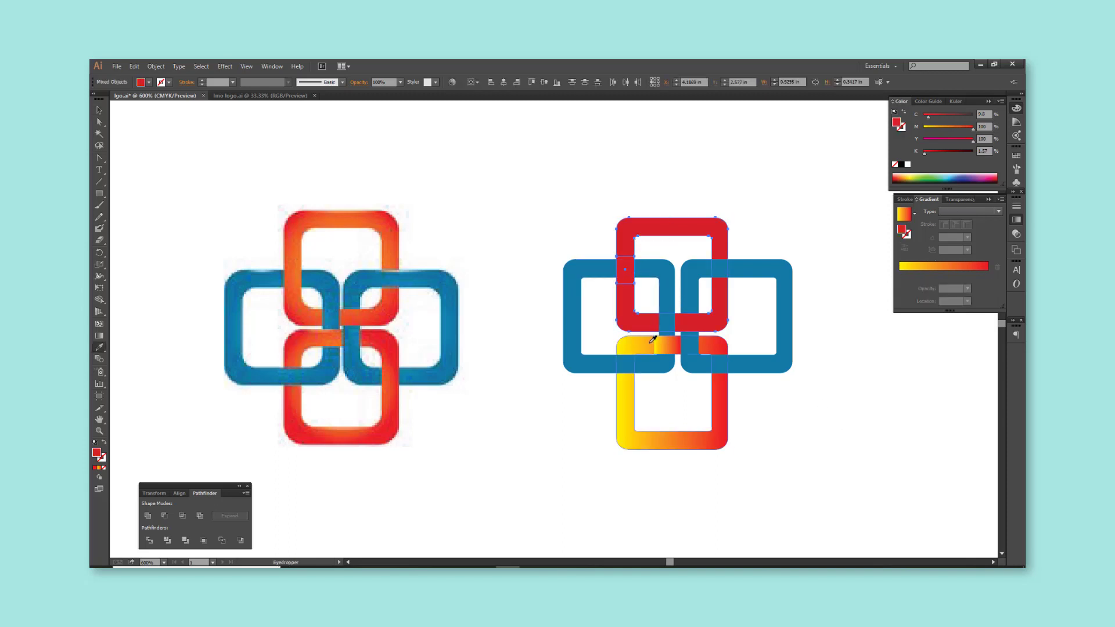
{"action": "left_click", "coordinate": [674, 356]}
{"action": "key", "text": "v"}
{"action": "left_click", "coordinate": [848, 397]}
{"action": "left_click", "coordinate": [623, 282]}
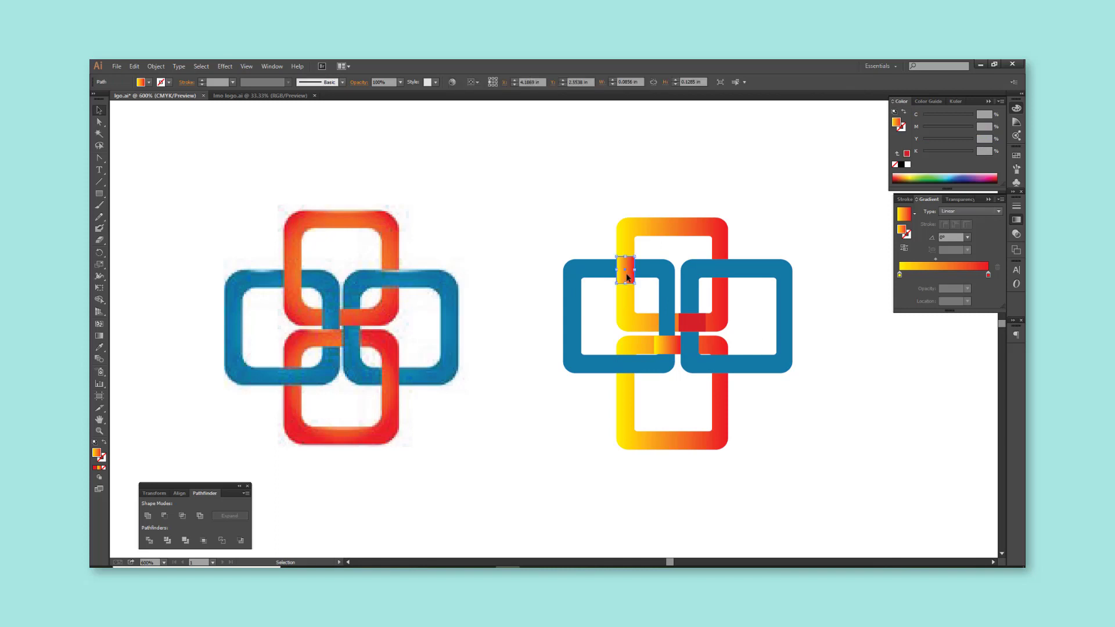
{"action": "left_click", "coordinate": [719, 244], "text": "shift"}
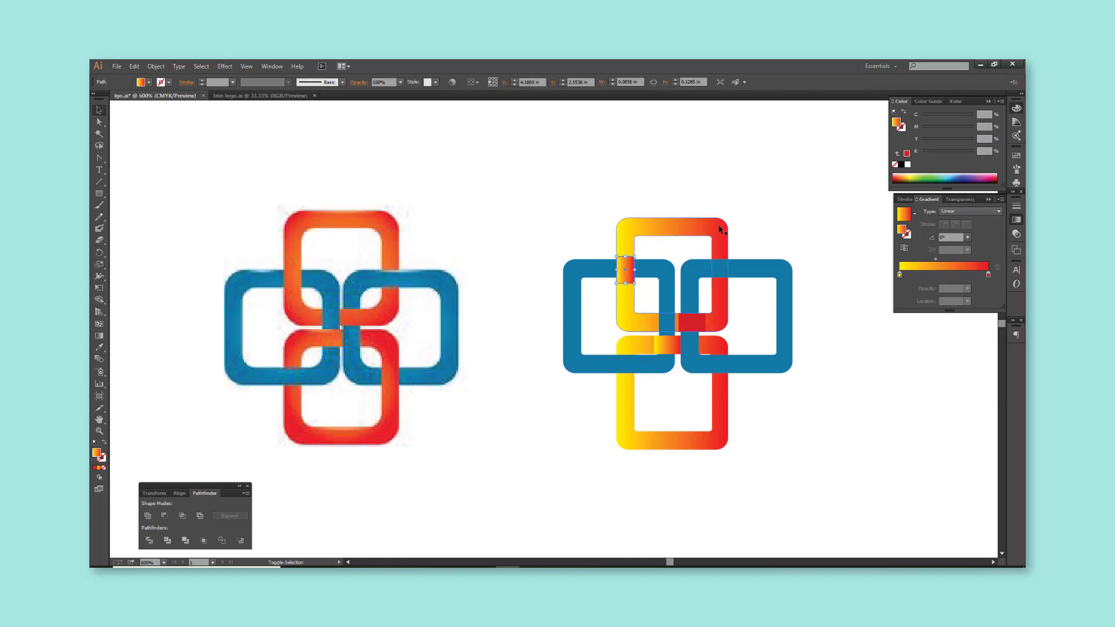
Step: Make the gradient red-yellow-red by reddening the left stop and adding a yellow middle stop
{"action": "double_click", "coordinate": [900, 275]}
{"action": "mouse_move", "coordinate": [906, 325]}
{"action": "left_mouse_down"}
{"action": "mouse_move", "coordinate": [982, 332]}
{"action": "mouse_move", "coordinate": [855, 323]}
{"action": "left_mouse_up"}
{"action": "left_click", "coordinate": [942, 274]}
{"action": "double_click", "coordinate": [944, 274]}
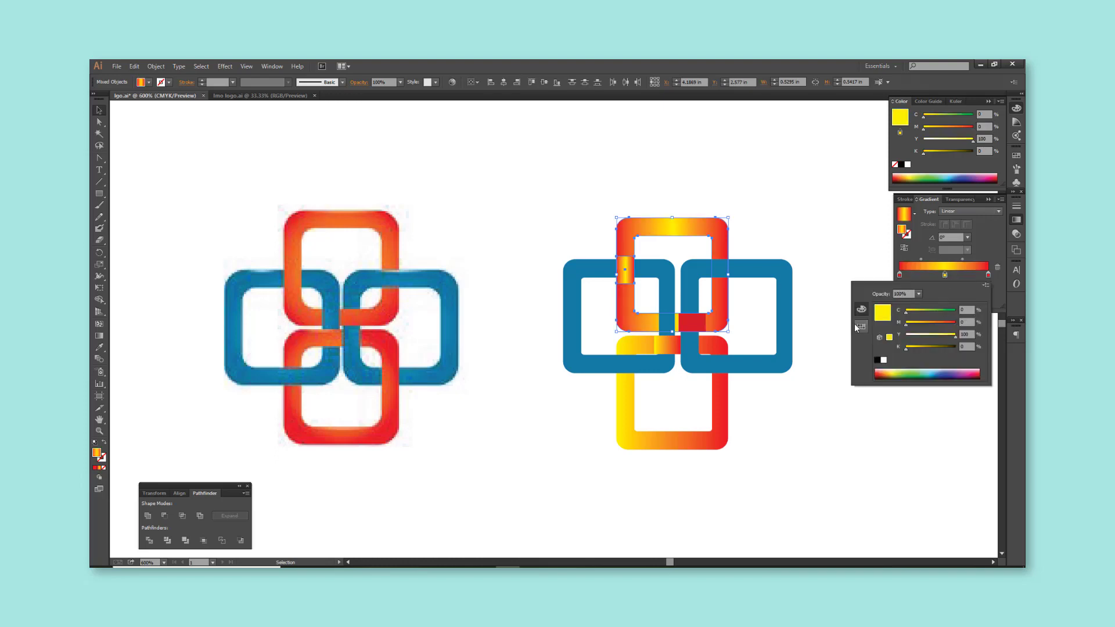
{"action": "left_click", "coordinate": [786, 224]}
{"action": "left_click", "coordinate": [590, 216]}
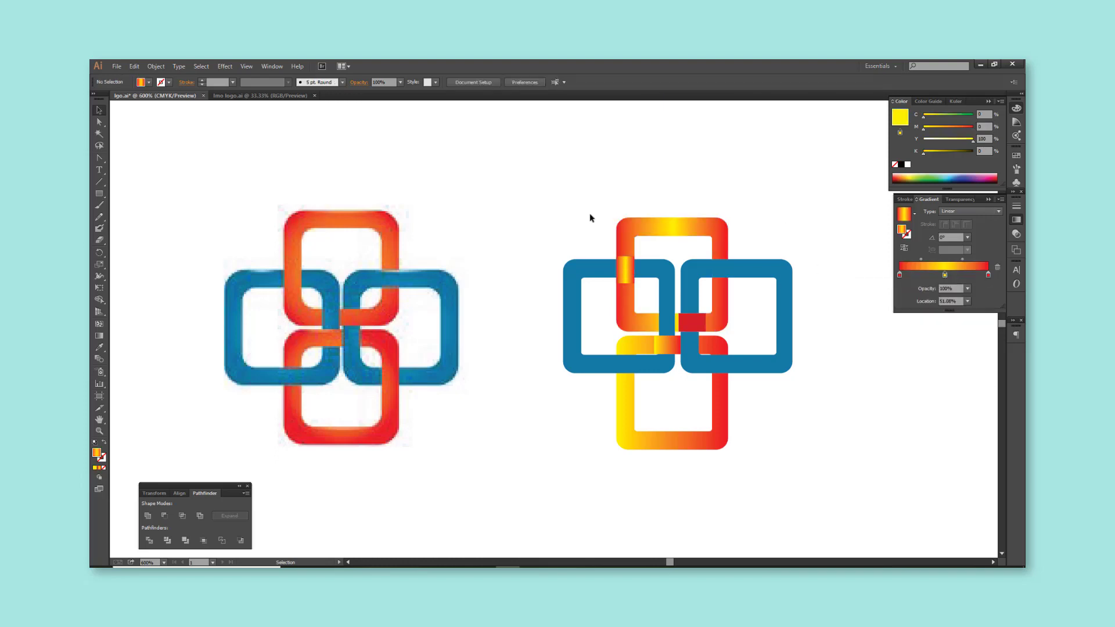
Step: Eyedrop the top ring's red-yellow-red gradient onto the bottom ring
{"action": "left_click", "coordinate": [643, 349]}
{"action": "key", "text": "i"}
{"action": "left_click", "coordinate": [722, 229]}
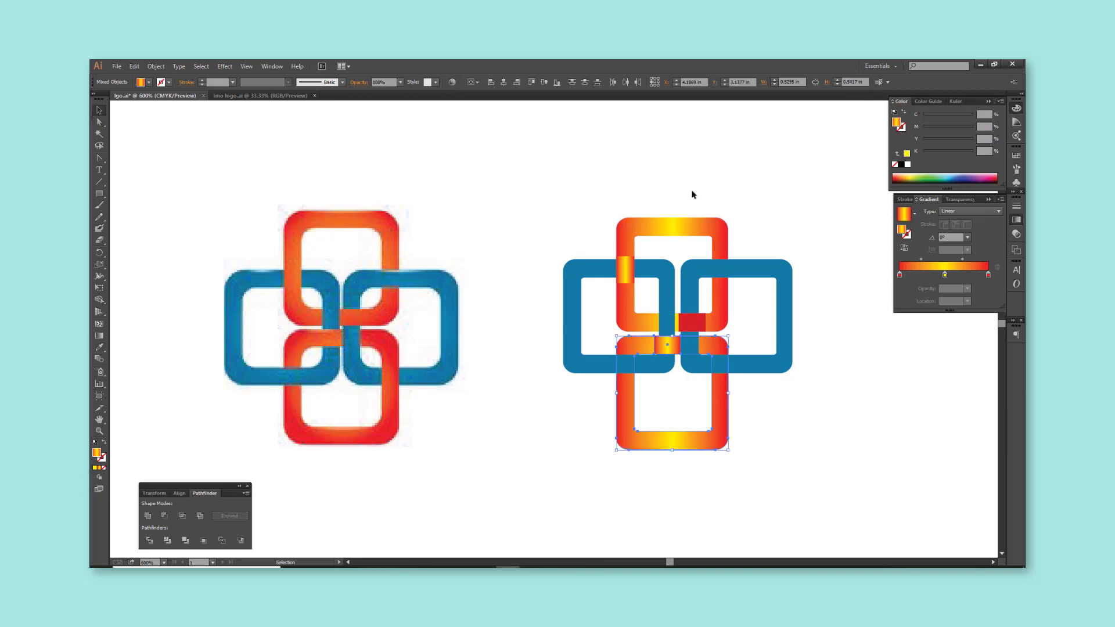
{"action": "left_click", "coordinate": [770, 388]}
{"action": "scroll", "coordinate": [768, 391], "scroll_direction": "down", "scroll_amount": 2}
Step: Select the top and bottom vertical ring pieces and try gradient directions across them
{"action": "left_click_drag", "start_coordinate": [771, 417], "coordinate": [595, 388]}
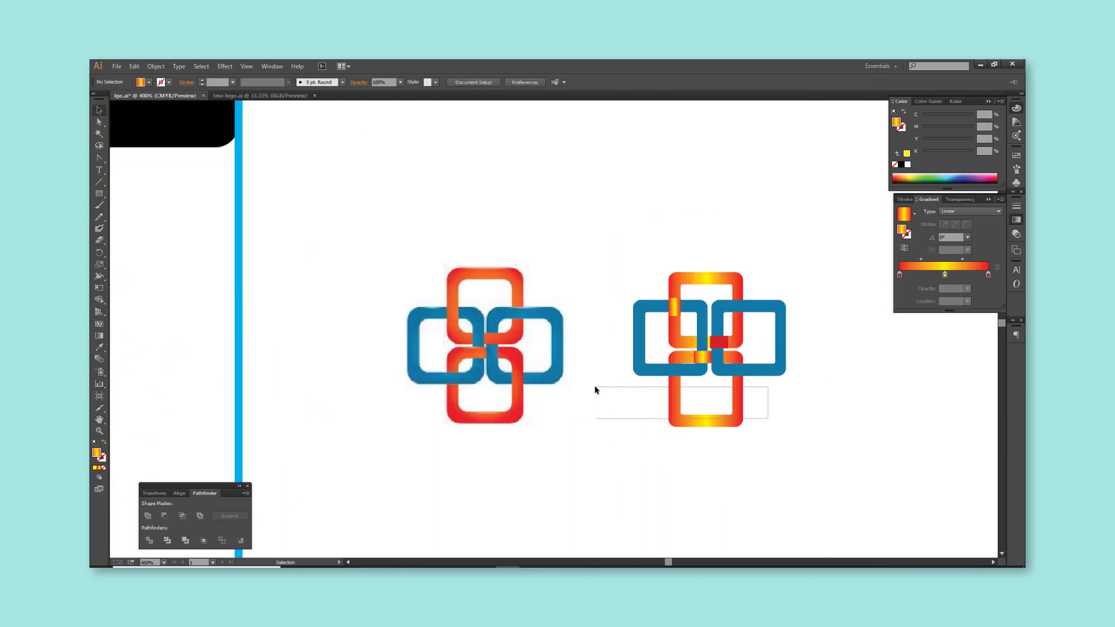
{"action": "left_click", "coordinate": [676, 316], "text": "shift"}
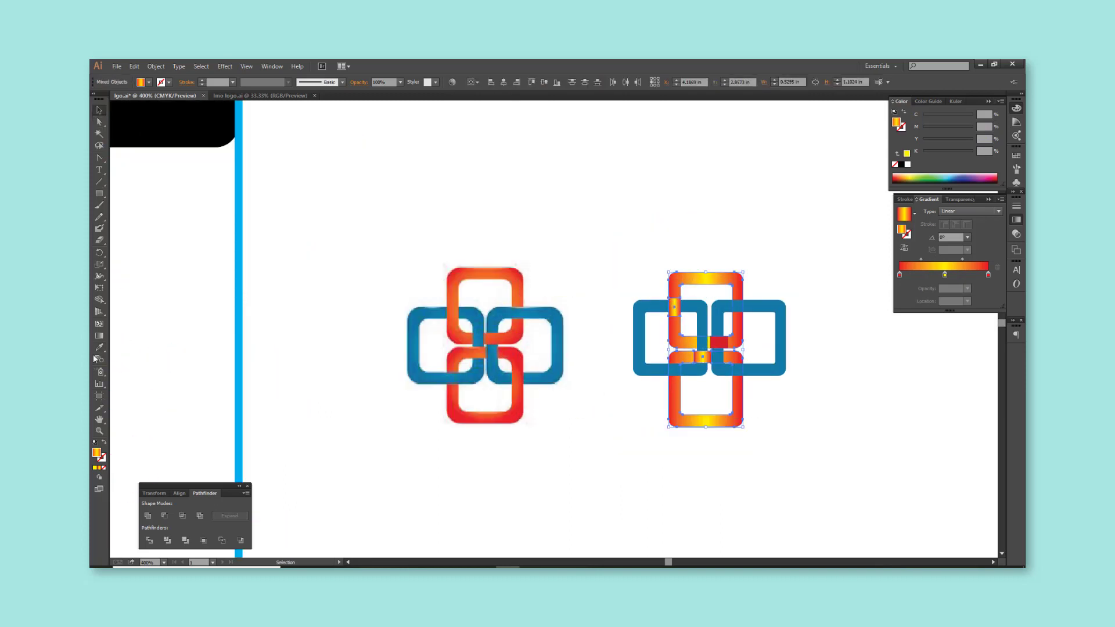
{"action": "key", "text": "g"}
{"action": "left_click_drag", "start_coordinate": [666, 276], "coordinate": [854, 458]}
{"action": "left_click_drag", "start_coordinate": [719, 459], "coordinate": [709, 203]}
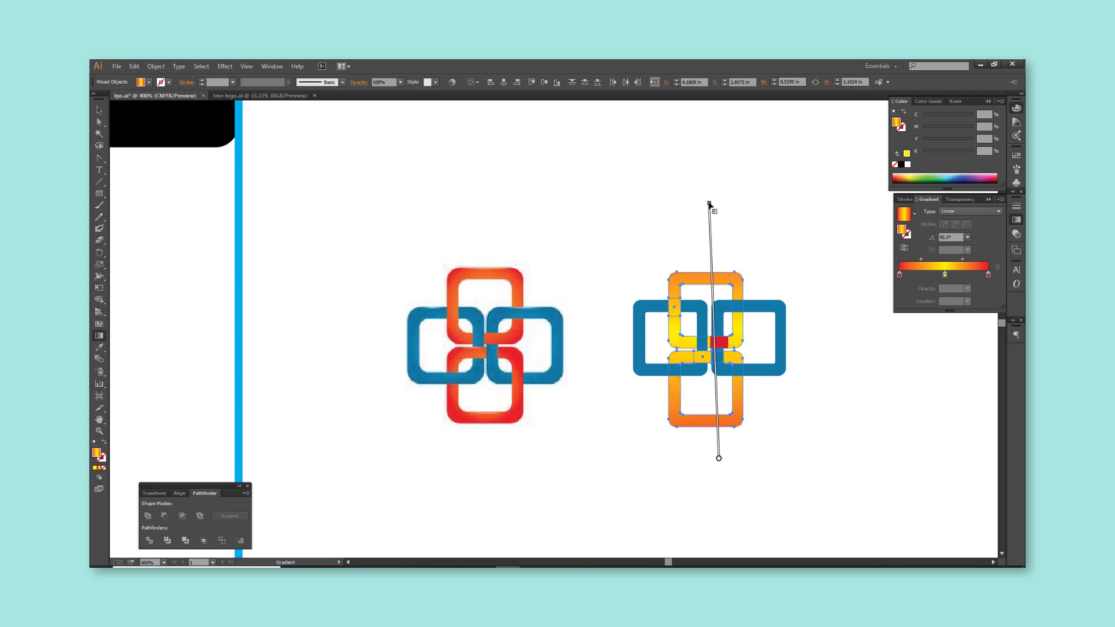
{"action": "left_click_drag", "start_coordinate": [618, 309], "coordinate": [854, 373]}
Step: Eyedrop the rings' gradient onto the small crossing square so all pieces share it
{"action": "key", "text": "v"}
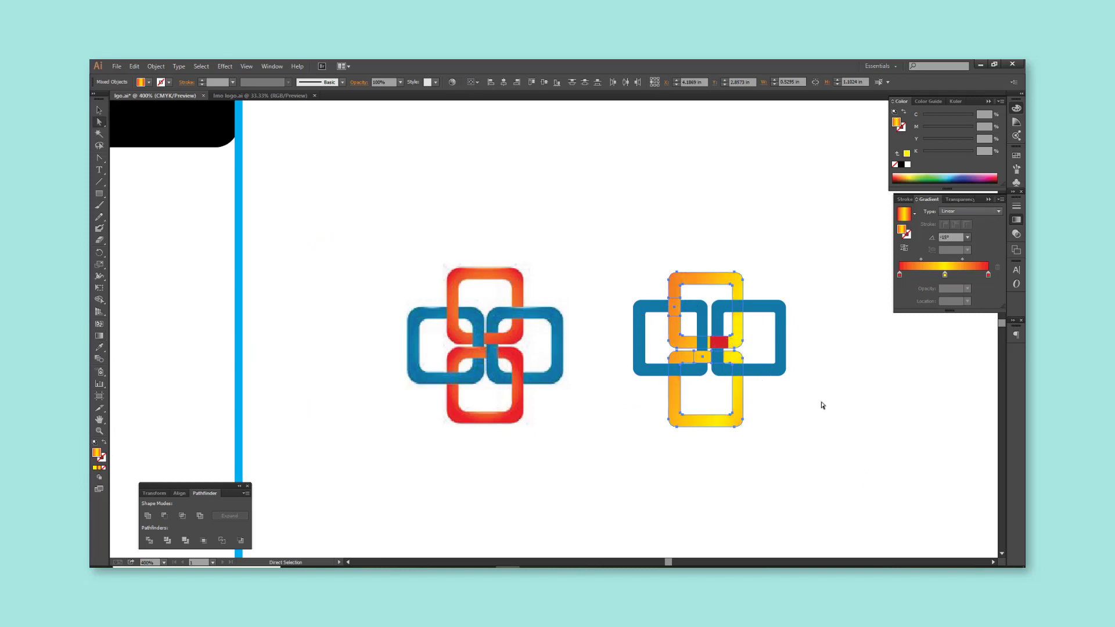
{"action": "left_click", "coordinate": [719, 343]}
{"action": "key", "text": "i"}
{"action": "left_click", "coordinate": [736, 333]}
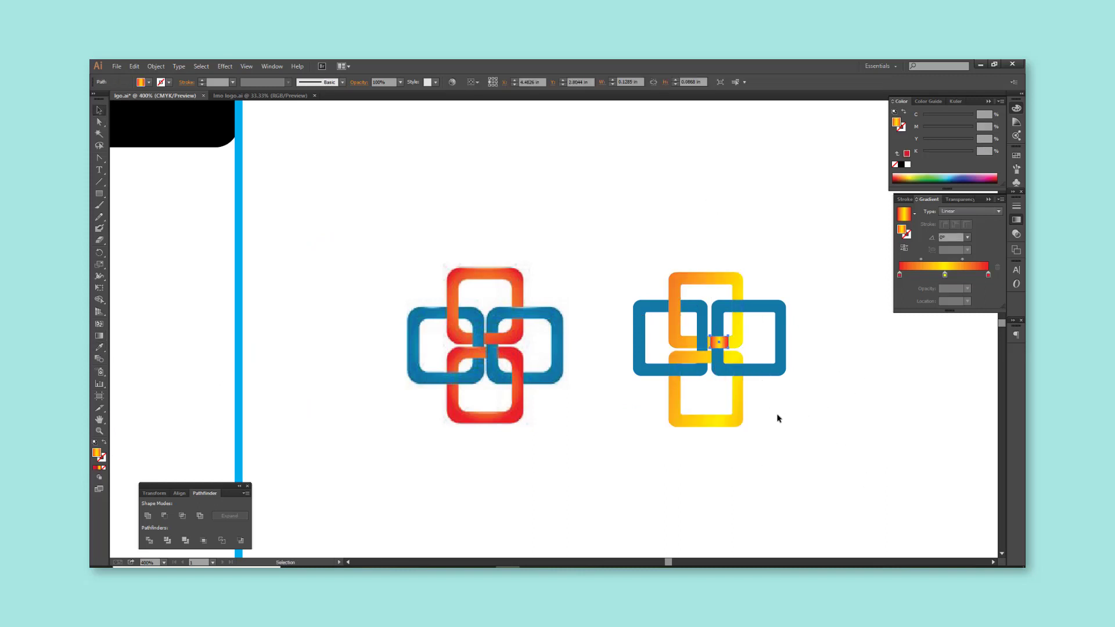
{"action": "key", "text": "ctrl+shift+a"}
{"action": "key", "text": "v"}
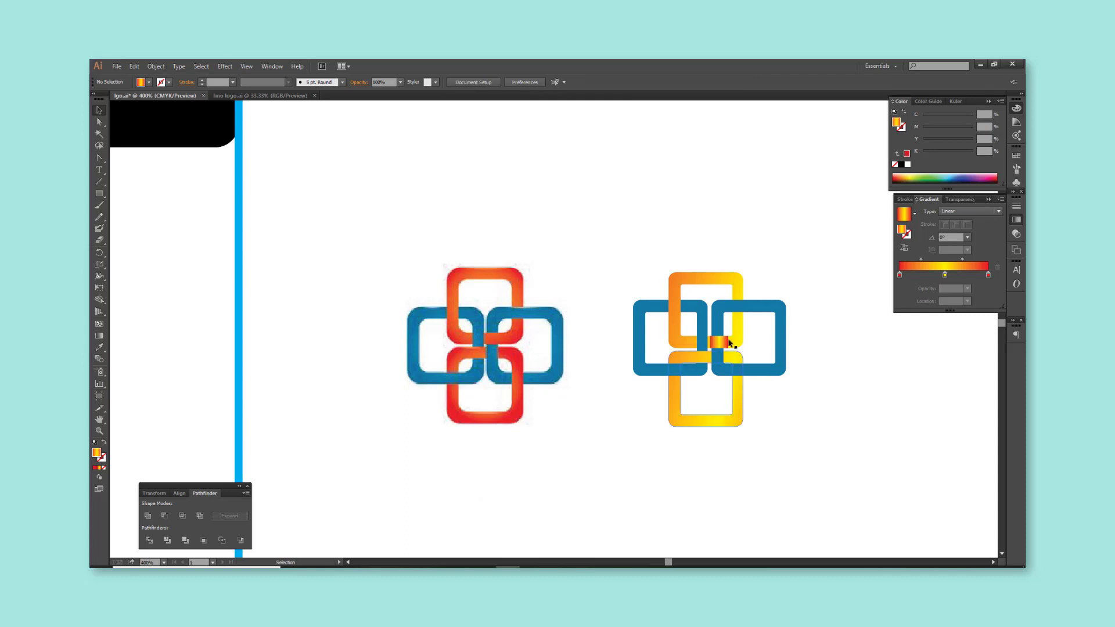
{"action": "key", "text": "ctrl+z"}
{"action": "key", "text": "ctrl+z"}
{"action": "key", "text": "ctrl+z"}
{"action": "key", "text": "ctrl+z"}
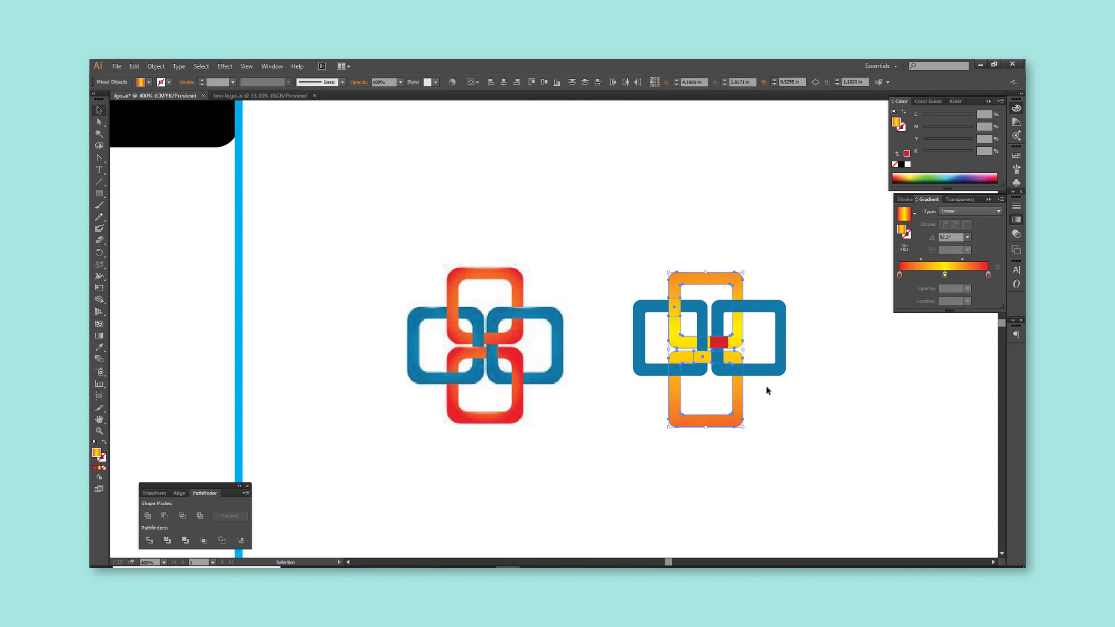
{"action": "left_click", "coordinate": [726, 344], "text": "shift"}
{"action": "key", "text": "i"}
{"action": "left_click", "coordinate": [739, 332]}
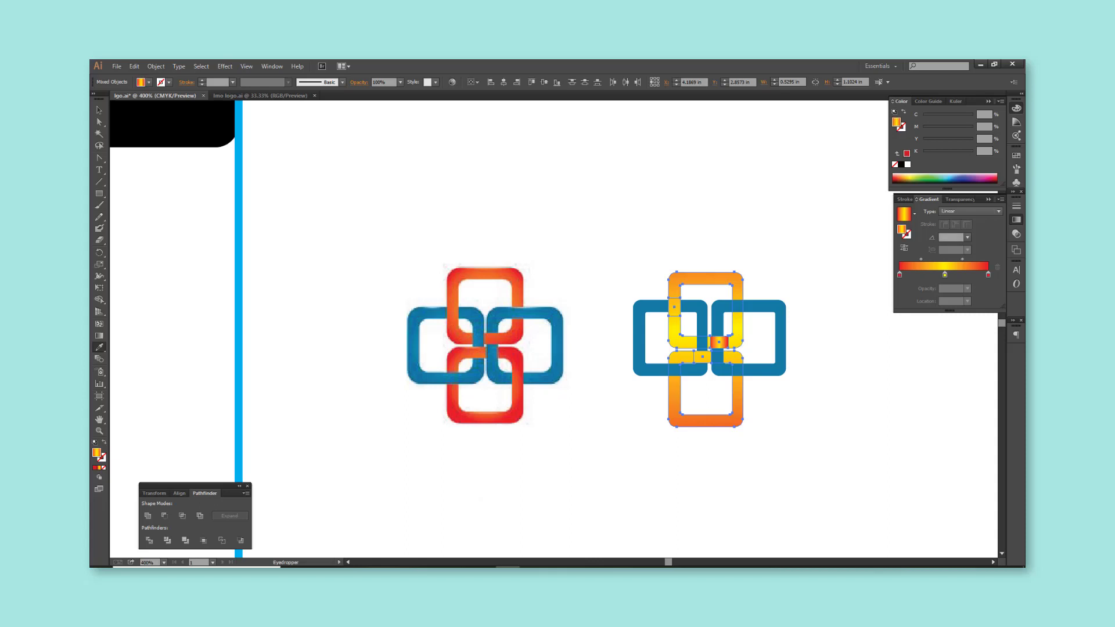
{"action": "key", "text": "v"}
Step: Run the gradient straight down, orange top to yellow bottom, with the yellow stop near 61%
{"action": "left_click", "coordinate": [100, 336]}
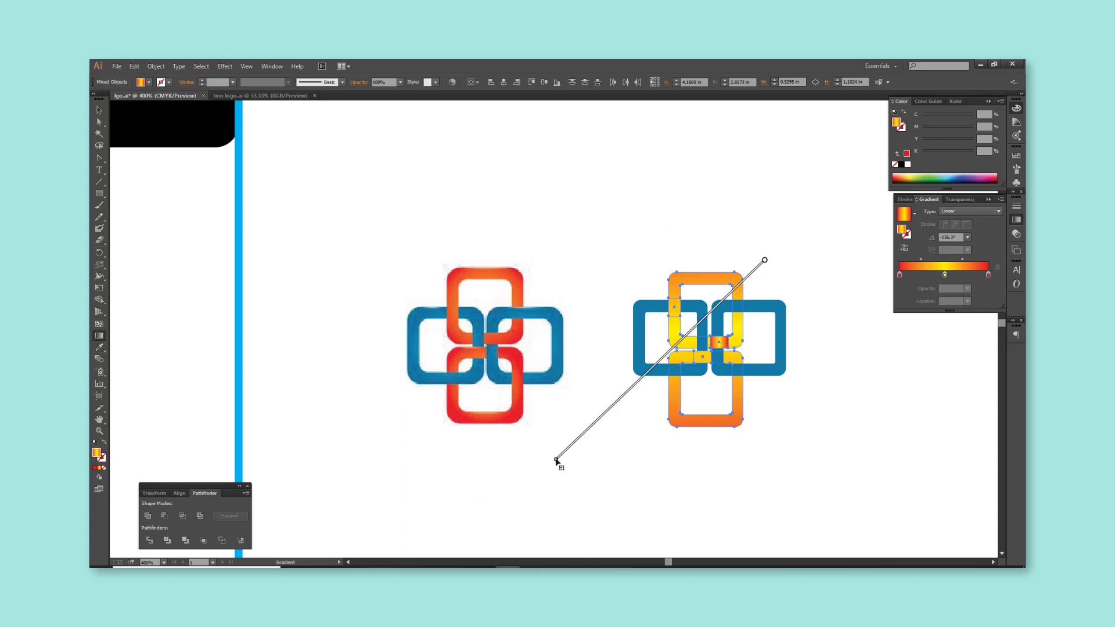
{"action": "left_click_drag", "start_coordinate": [765, 259], "coordinate": [557, 459]}
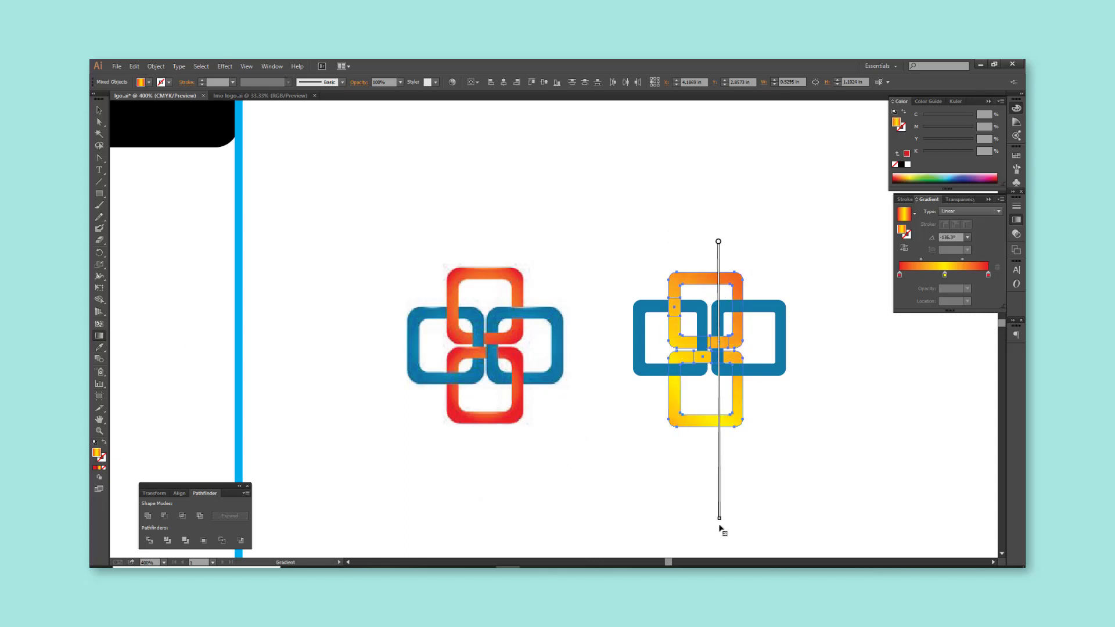
{"action": "left_click_drag", "start_coordinate": [718, 241], "coordinate": [722, 530]}
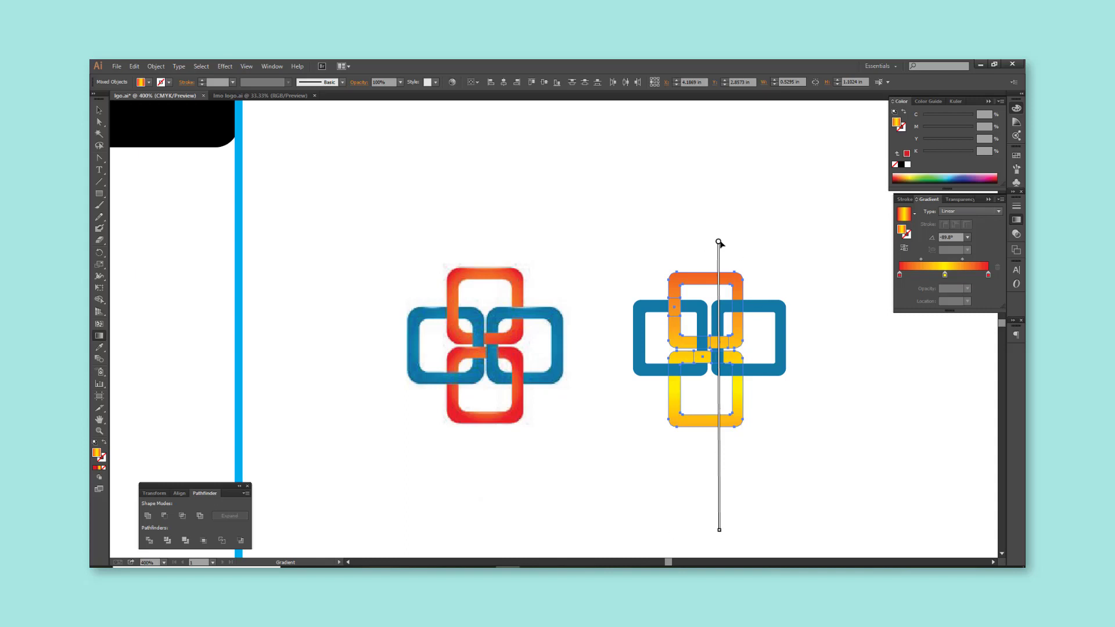
{"action": "left_click_drag", "start_coordinate": [946, 275], "coordinate": [955, 276]}
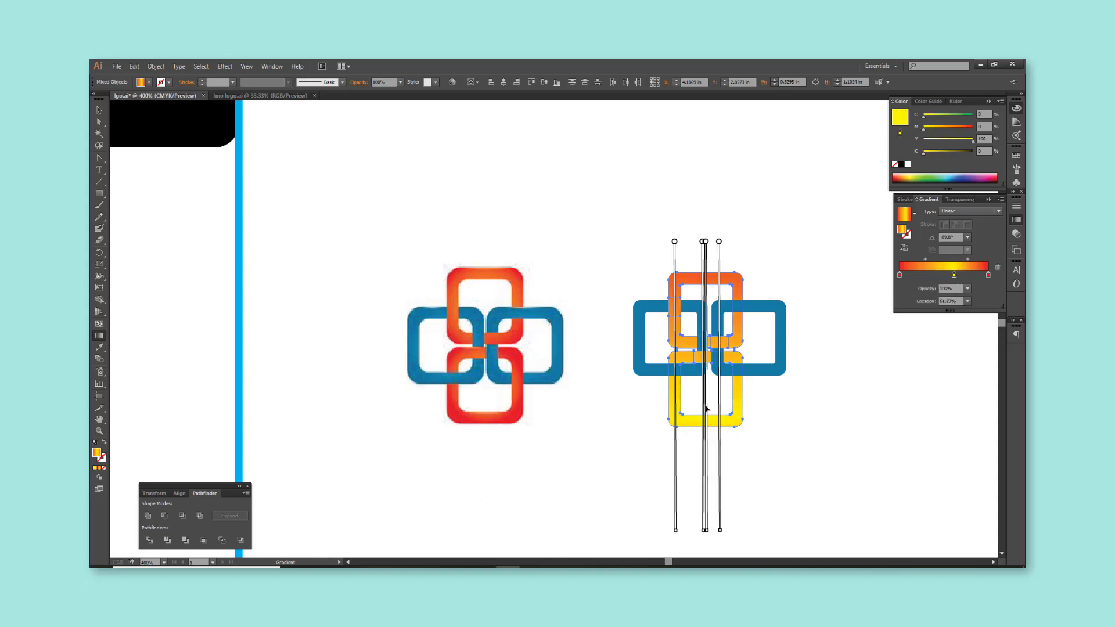
{"action": "mouse_move", "coordinate": [700, 421]}
{"action": "left_mouse_down"}
{"action": "mouse_move", "coordinate": [704, 315]}
{"action": "mouse_move", "coordinate": [721, 459]}
{"action": "left_mouse_up"}
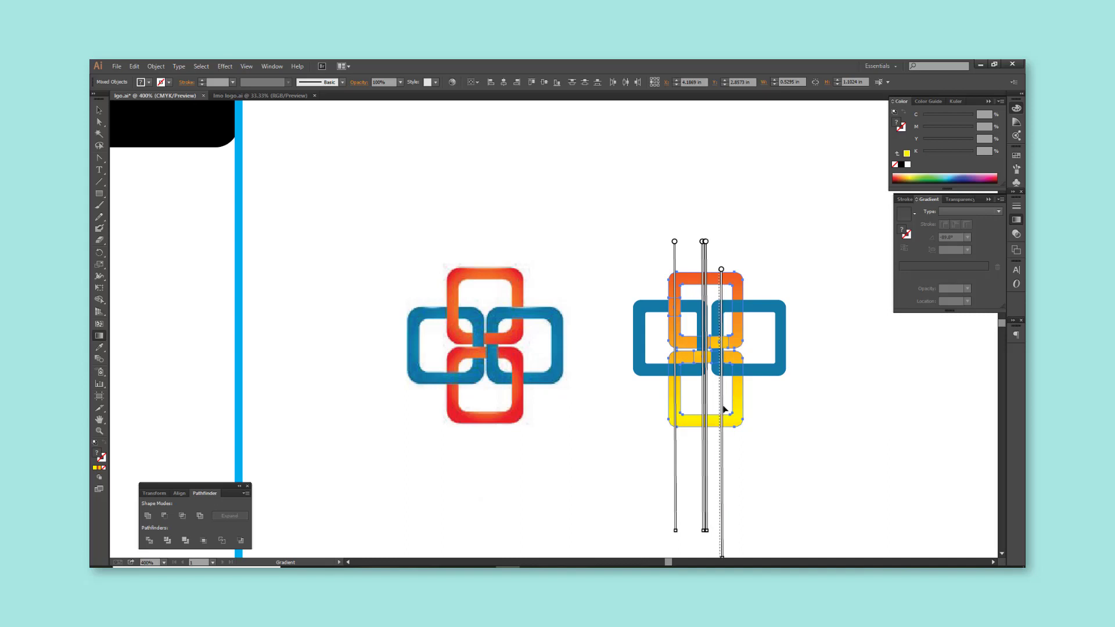
{"action": "left_click_drag", "start_coordinate": [722, 424], "coordinate": [721, 453]}
{"action": "key", "text": "v"}
{"action": "left_click", "coordinate": [770, 442]}
Step: Select the right logo's yellow bottom link and its overlap piece, checking the left gradient stop
{"action": "scroll", "coordinate": [770, 443], "scroll_direction": "down", "scroll_amount": 1}
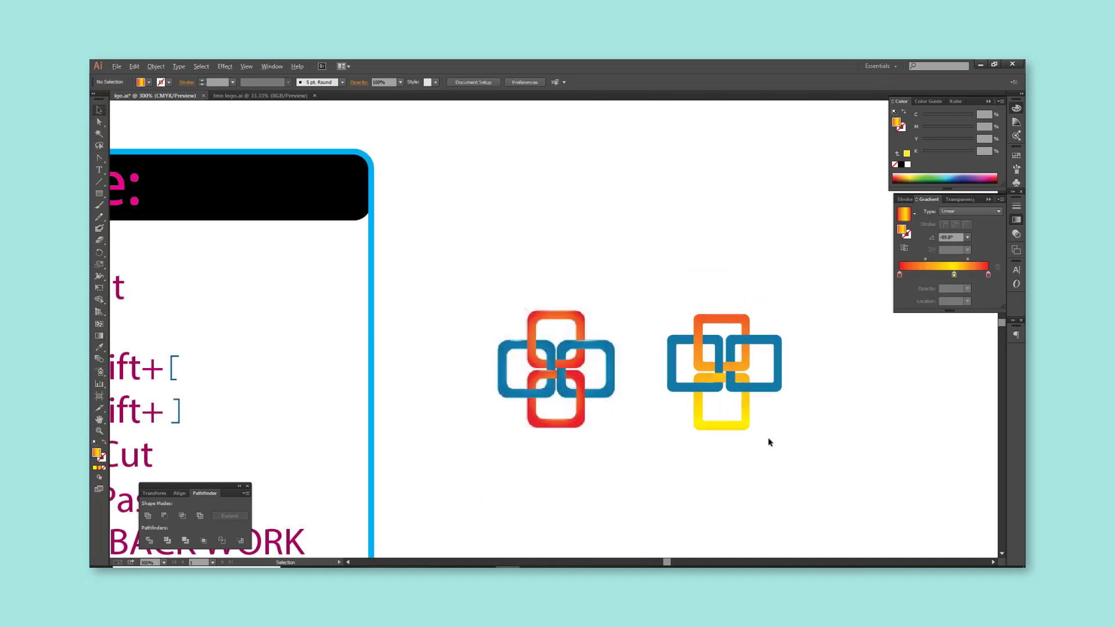
{"action": "left_click_drag", "start_coordinate": [720, 409], "coordinate": [877, 422]}
{"action": "left_click", "coordinate": [900, 275]}
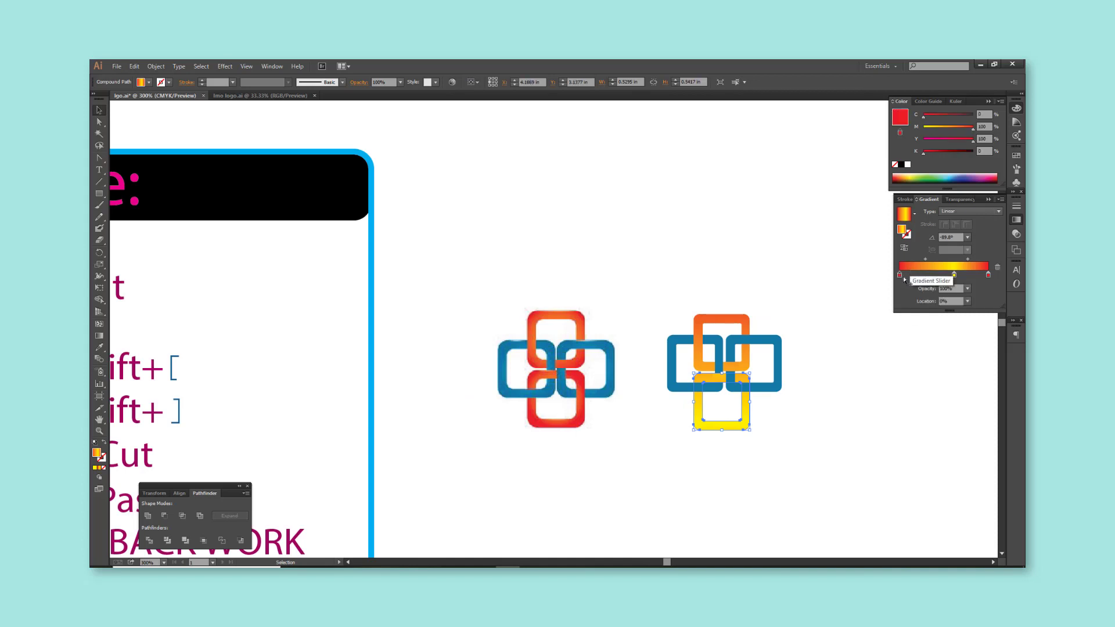
{"action": "double_click", "coordinate": [899, 274]}
{"action": "left_click_drag", "start_coordinate": [792, 465], "coordinate": [659, 423]}
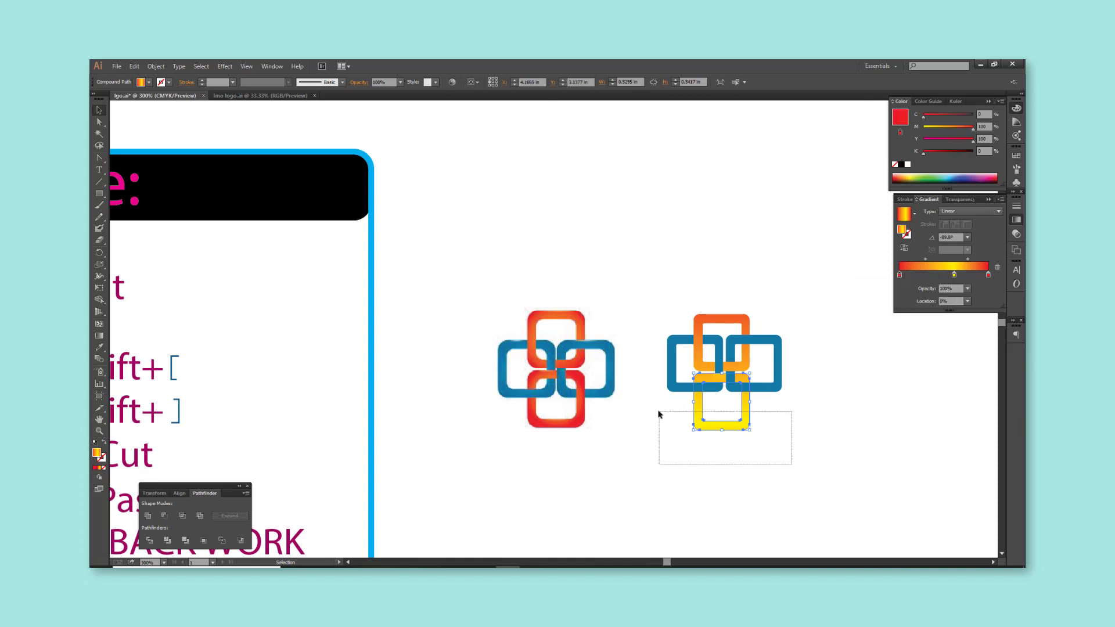
{"action": "left_click", "coordinate": [726, 383], "text": "shift"}
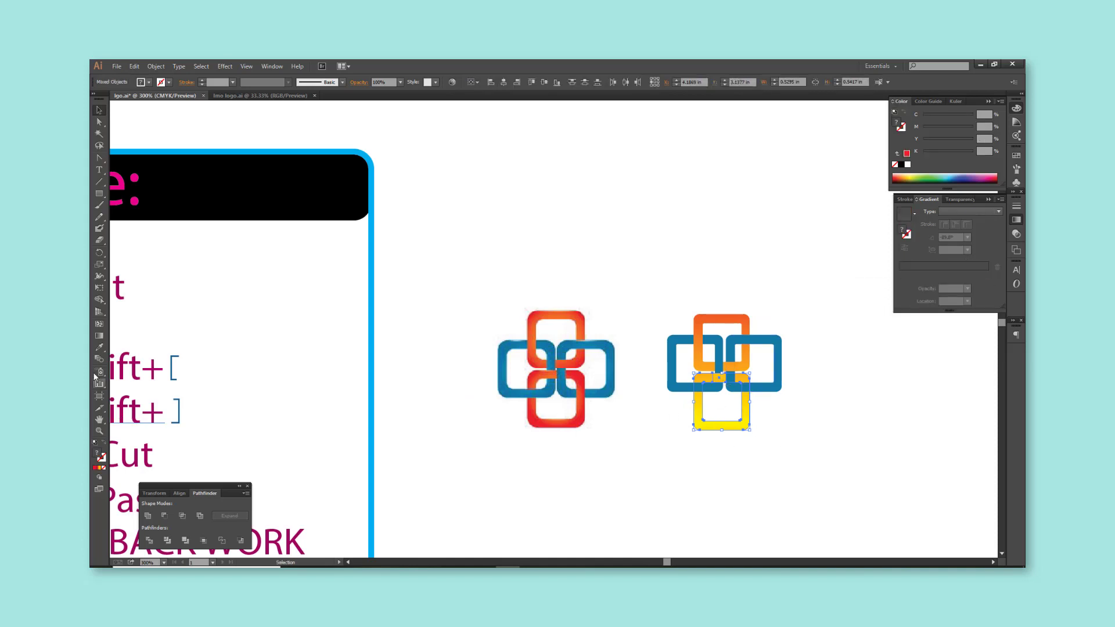
Step: Drag a horizontal red-to-yellow gradient across the lower link to match the left logo
{"action": "left_click", "coordinate": [99, 335]}
{"action": "left_click_drag", "start_coordinate": [642, 439], "coordinate": [788, 397]}
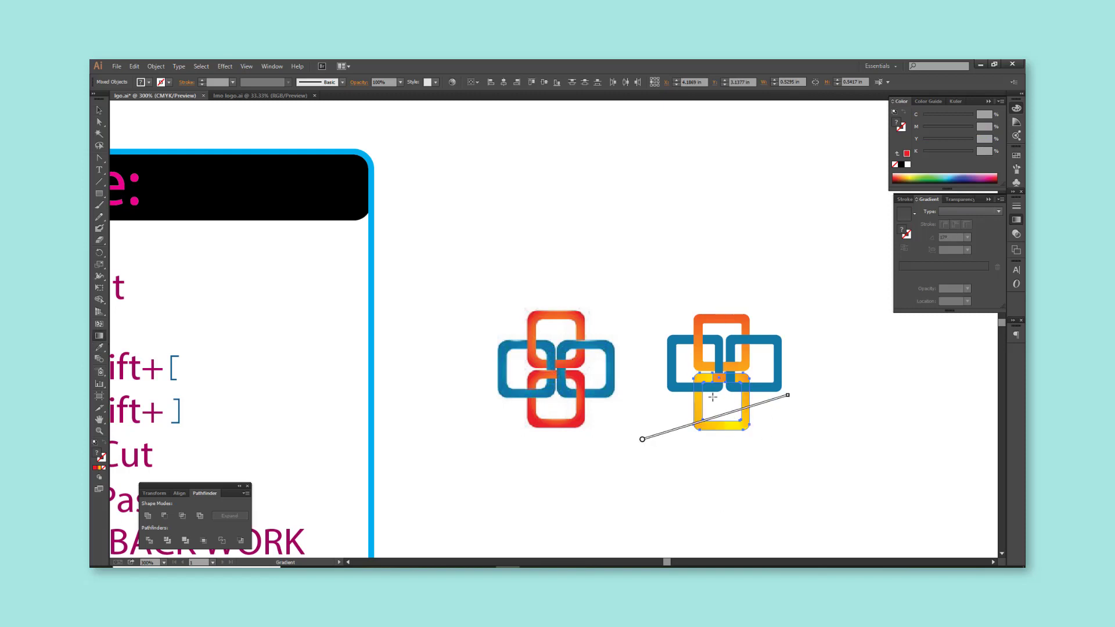
{"action": "left_click_drag", "start_coordinate": [713, 397], "coordinate": [786, 444]}
{"action": "left_click_drag", "start_coordinate": [712, 397], "coordinate": [821, 416]}
{"action": "left_click_drag", "start_coordinate": [562, 400], "coordinate": [700, 406]}
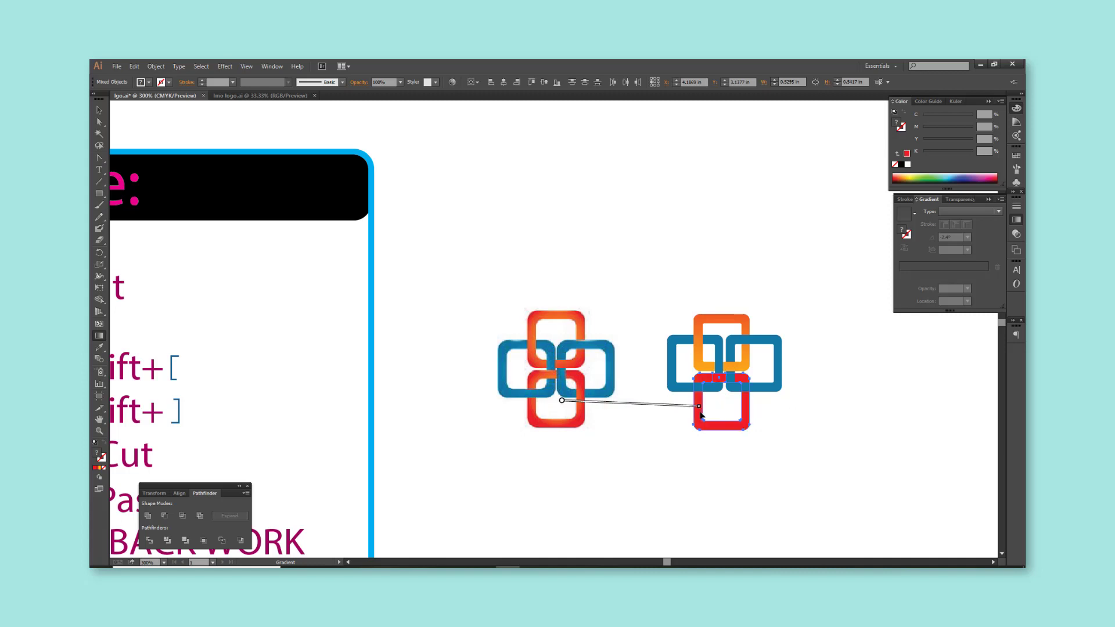
{"action": "key", "text": "v"}
{"action": "left_click", "coordinate": [660, 286]}
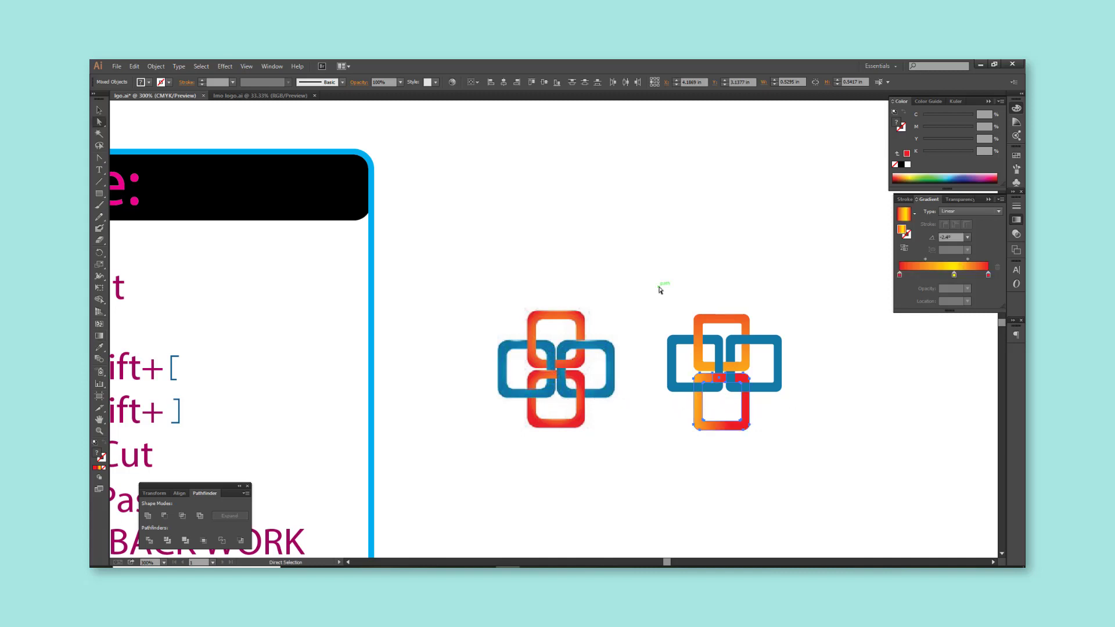
{"action": "scroll", "coordinate": [719, 390], "scroll_direction": "down", "scroll_amount": 3}
{"action": "scroll", "coordinate": [719, 389], "scroll_direction": "up", "scroll_amount": 2}
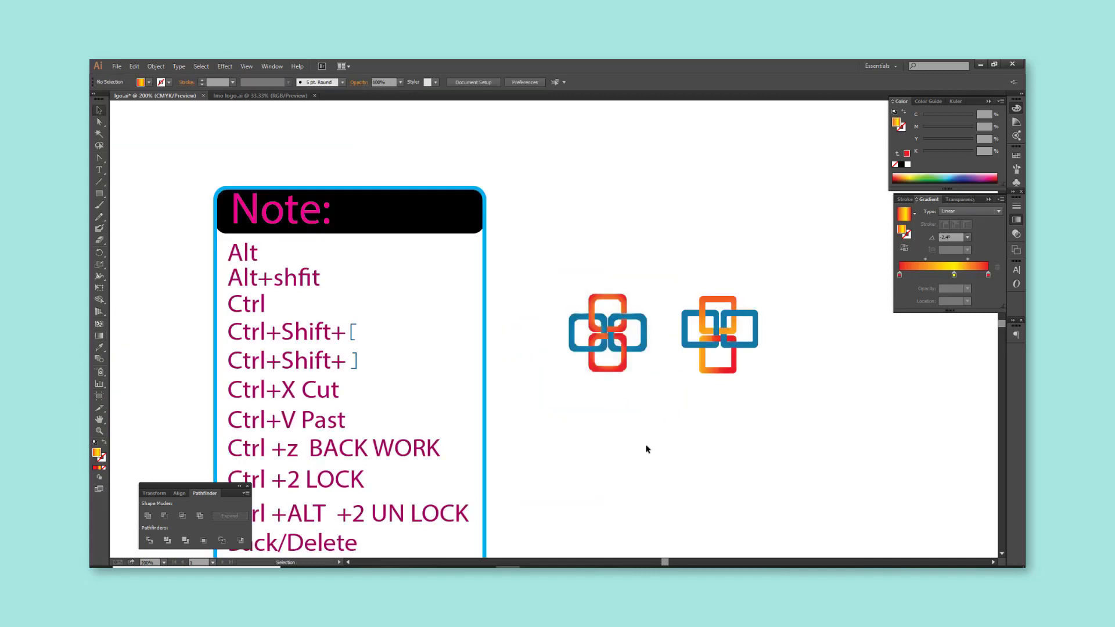
Step: Move the logo up-left and type 'COMPANY NAME' to its right
{"action": "left_click_drag", "start_coordinate": [715, 331], "coordinate": [577, 305]}
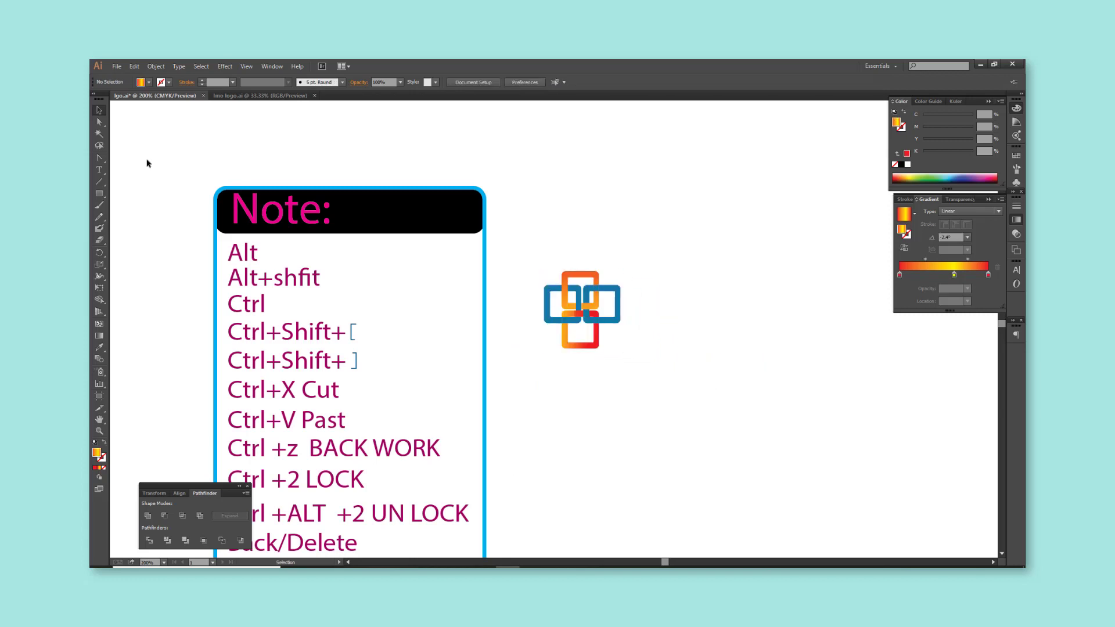
{"action": "scroll", "coordinate": [632, 316], "scroll_direction": "up", "scroll_amount": 2}
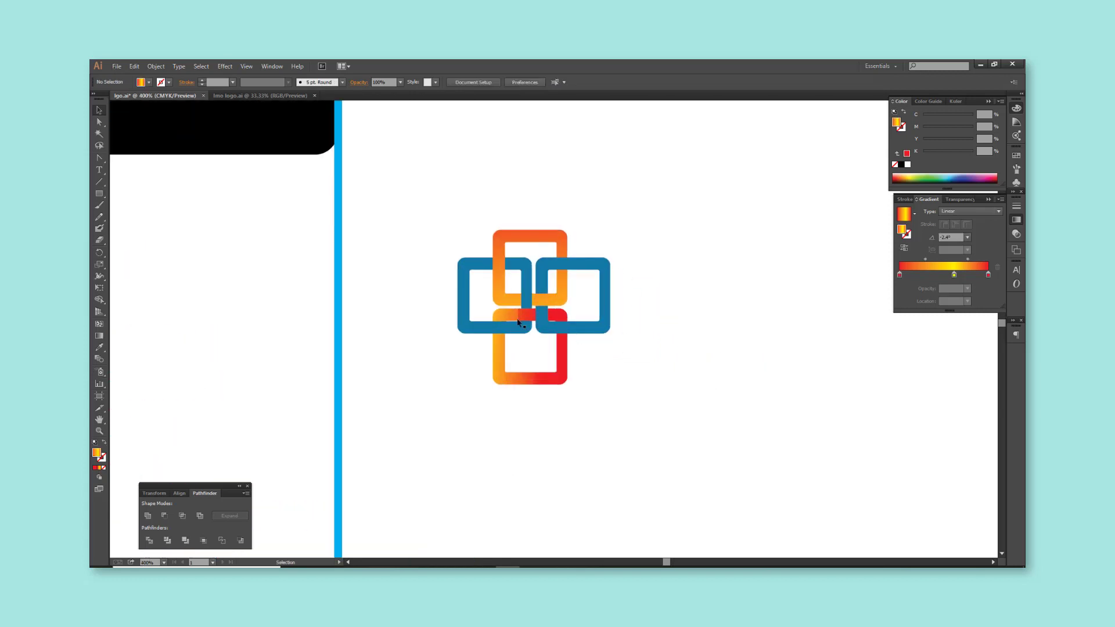
{"action": "left_click", "coordinate": [100, 169]}
{"action": "left_click", "coordinate": [620, 379]}
{"action": "type", "text": "c"}
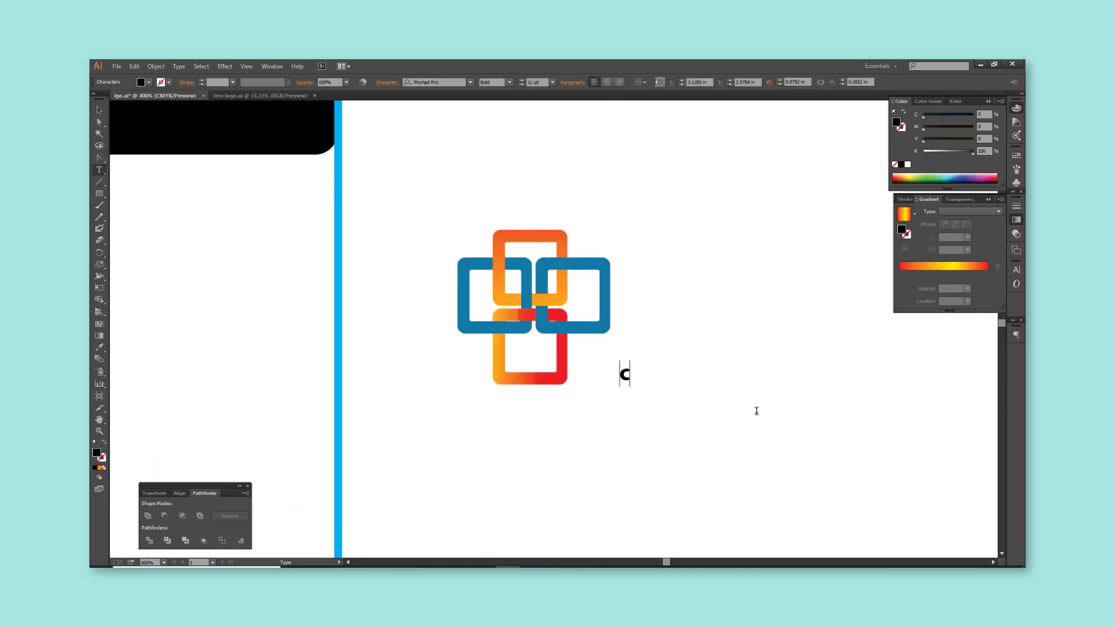
{"action": "type", "text": "MPANY NAME"}
{"action": "key", "text": "Escape"}
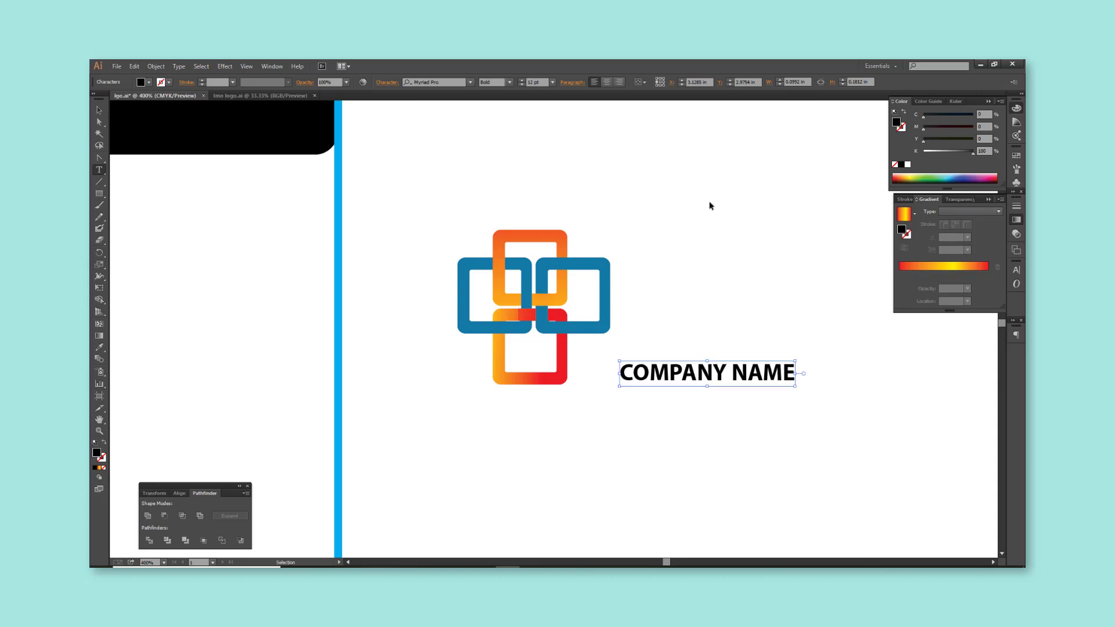
{"action": "left_click", "coordinate": [709, 206]}
Step: Copy the text below the name, retype it as 'SOLGOAN' and align it underneath
{"action": "mouse_move", "coordinate": [677, 370]}
{"action": "left_mouse_down"}
{"action": "mouse_move", "coordinate": [630, 351]}
{"action": "mouse_move", "coordinate": [630, 379]}
{"action": "left_mouse_up"}
{"action": "triple_click", "coordinate": [632, 379]}
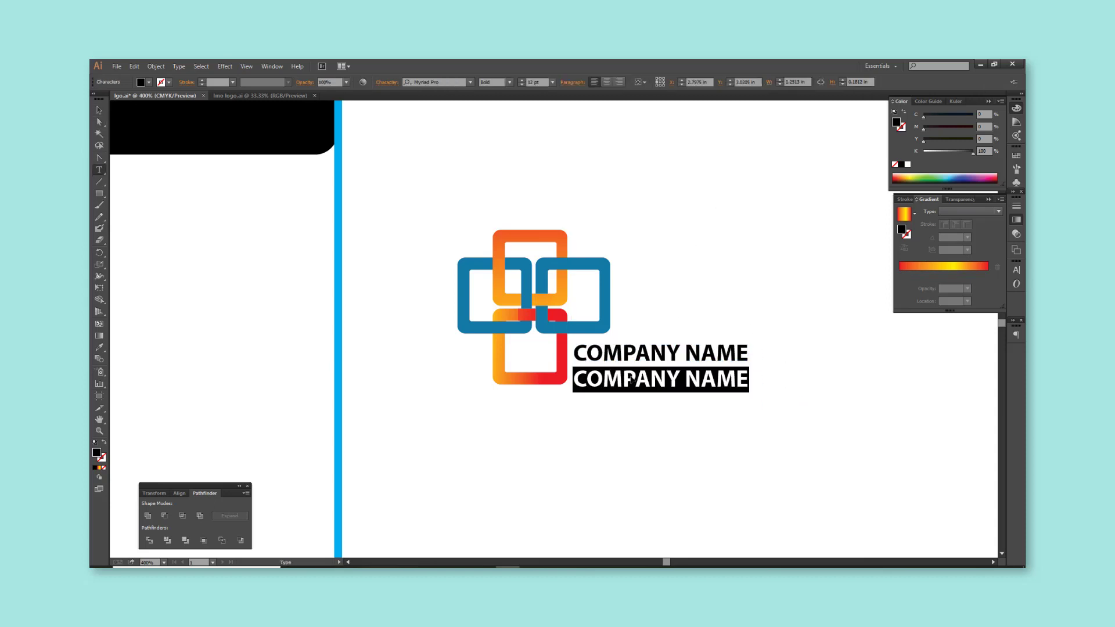
{"action": "type", "text": "SOLGOAN"}
{"action": "key", "text": "Escape"}
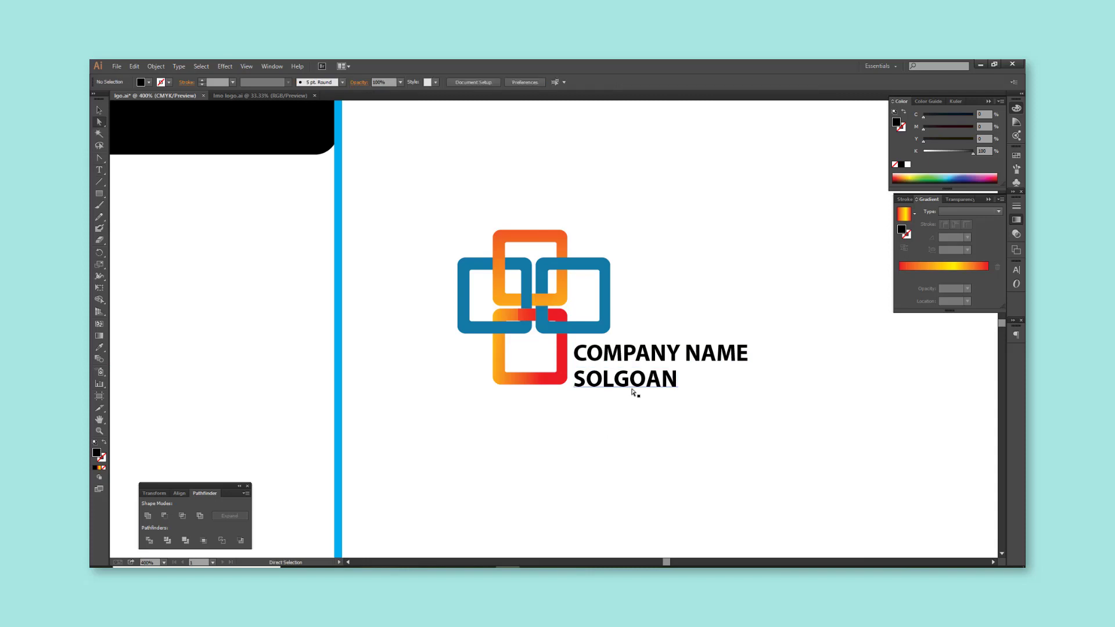
{"action": "left_click_drag", "start_coordinate": [633, 384], "coordinate": [665, 382]}
Step: Copy the logo with its text to the right, centring the text under the icon
{"action": "key", "text": "ctrl+minus"}
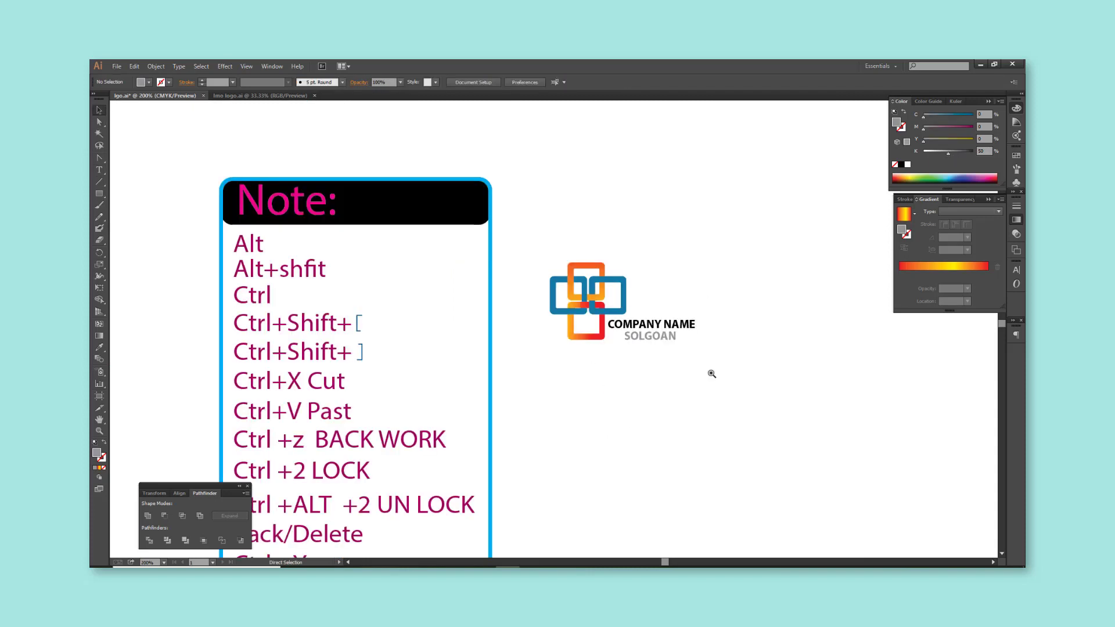
{"action": "left_click_drag", "start_coordinate": [448, 266], "coordinate": [599, 348]}
{"action": "mouse_move", "coordinate": [484, 300]}
{"action": "left_mouse_down"}
{"action": "mouse_move", "coordinate": [691, 323]}
{"action": "mouse_move", "coordinate": [683, 355]}
{"action": "left_mouse_up"}
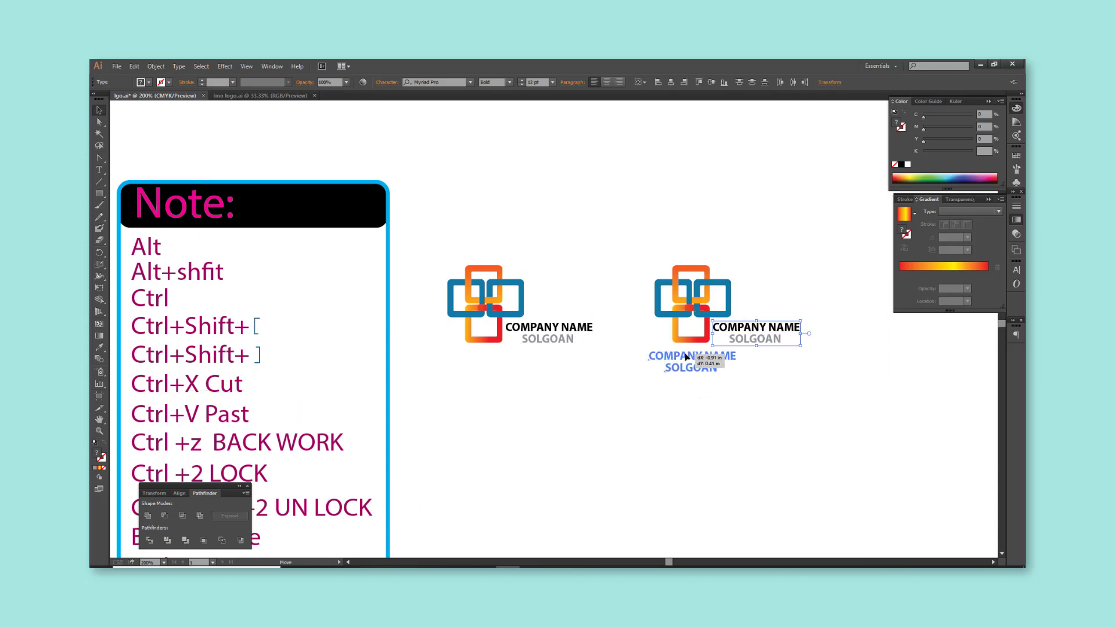
{"action": "left_click_drag", "start_coordinate": [651, 250], "coordinate": [726, 436]}
Step: Copy that logo and its text below the first one
{"action": "mouse_move", "coordinate": [662, 310]}
{"action": "left_mouse_down"}
{"action": "mouse_move", "coordinate": [714, 258]}
{"action": "mouse_move", "coordinate": [513, 385]}
{"action": "left_mouse_up"}
{"action": "left_click_drag", "start_coordinate": [586, 472], "coordinate": [551, 442]}
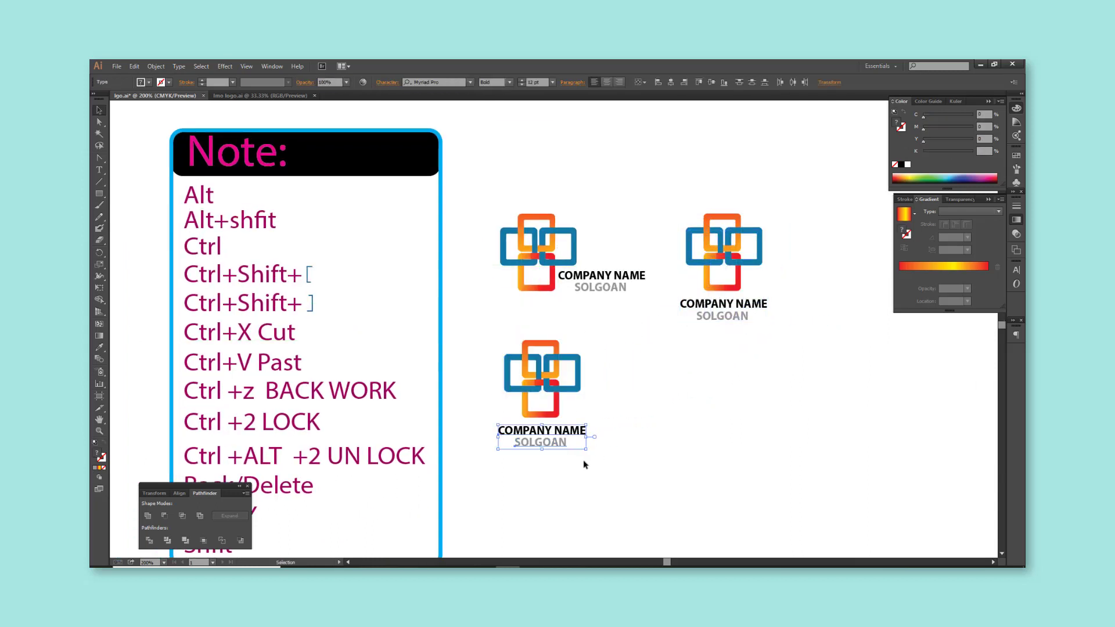
{"action": "left_click", "coordinate": [99, 193]}
Step: Draw a circle around the lower logo, send it to the back and fill it black
{"action": "key", "text": "l"}
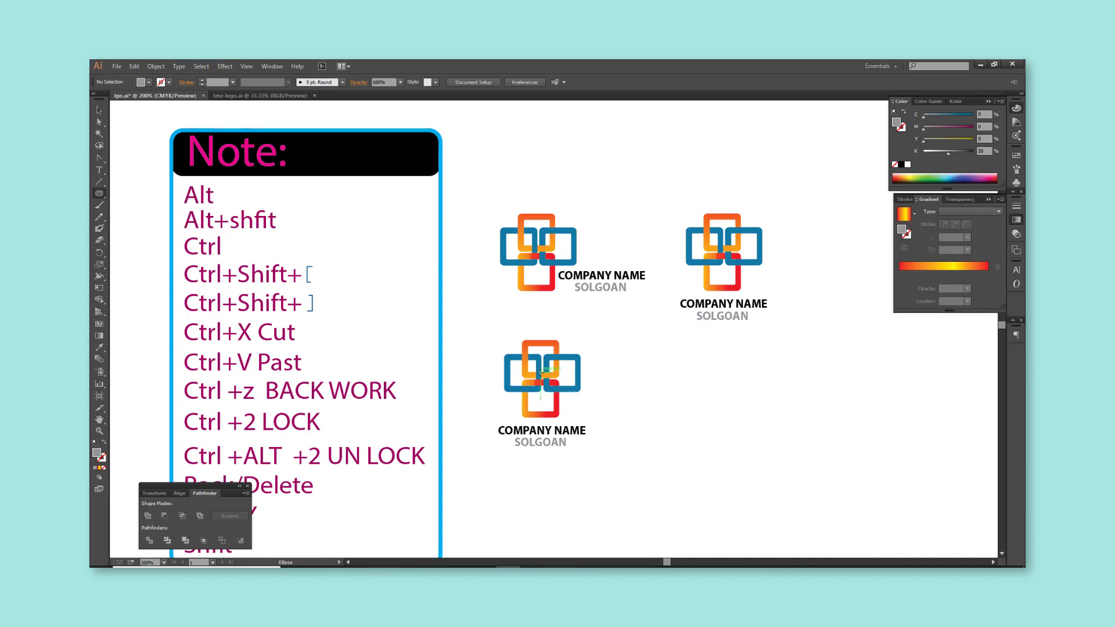
{"action": "left_click_drag", "start_coordinate": [541, 375], "coordinate": [589, 420]}
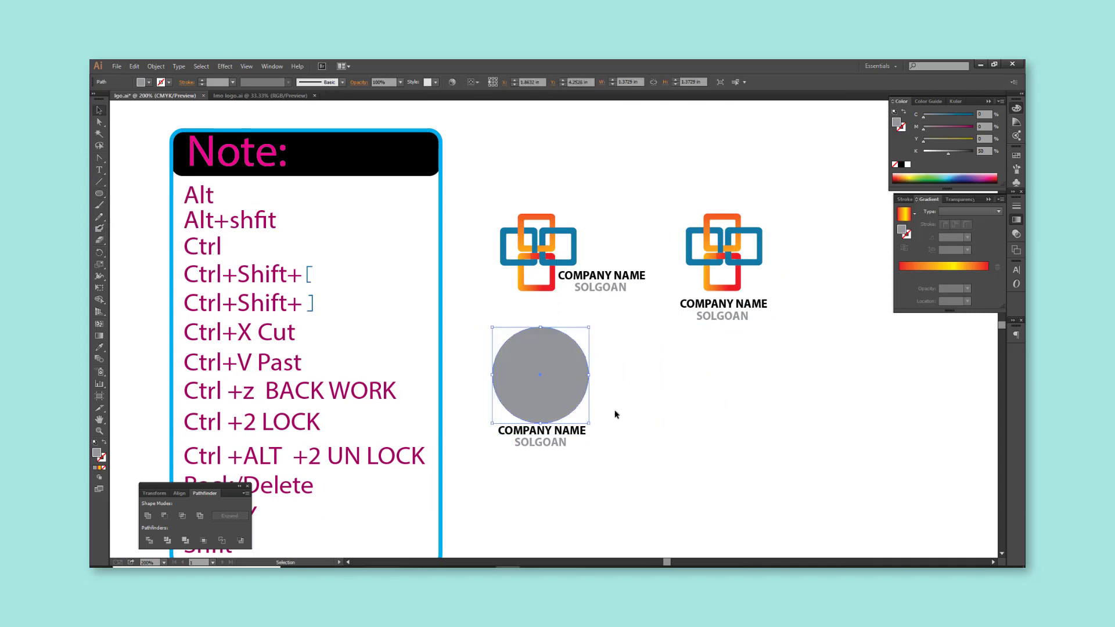
{"action": "key", "text": "ctrl+shift+bracketleft"}
{"action": "key", "text": "v"}
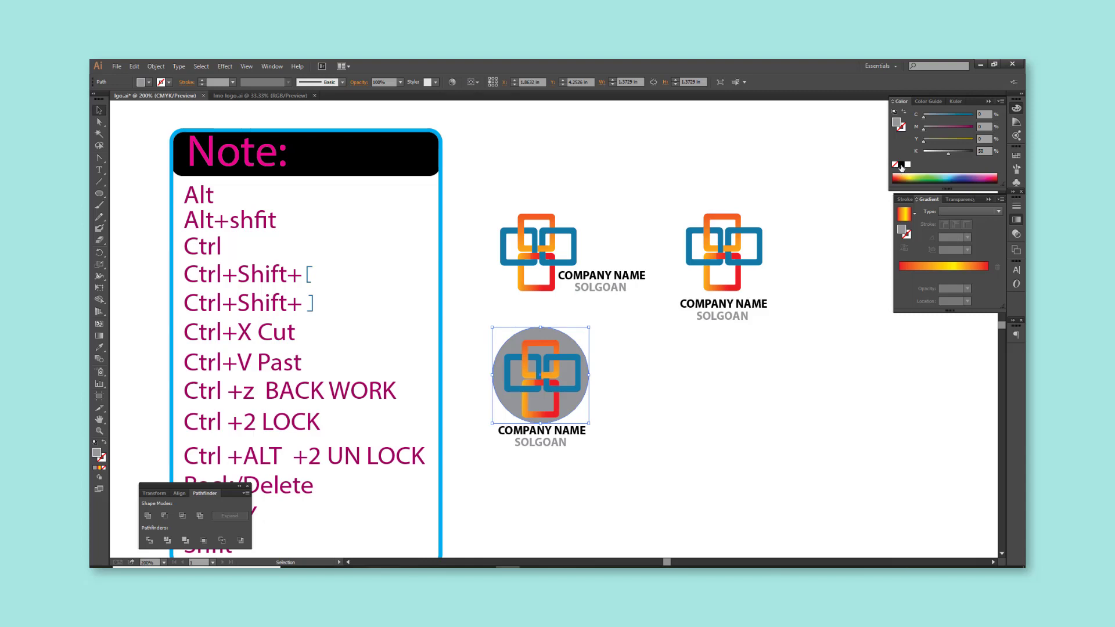
{"action": "left_click", "coordinate": [901, 165]}
Step: Adjust the text and circle placement, with a second black-circle logo to the right
{"action": "scroll", "coordinate": [535, 430], "scroll_direction": "up", "scroll_amount": 1}
{"action": "left_click_drag", "start_coordinate": [560, 438], "coordinate": [558, 435]}
{"action": "left_click", "coordinate": [575, 415]}
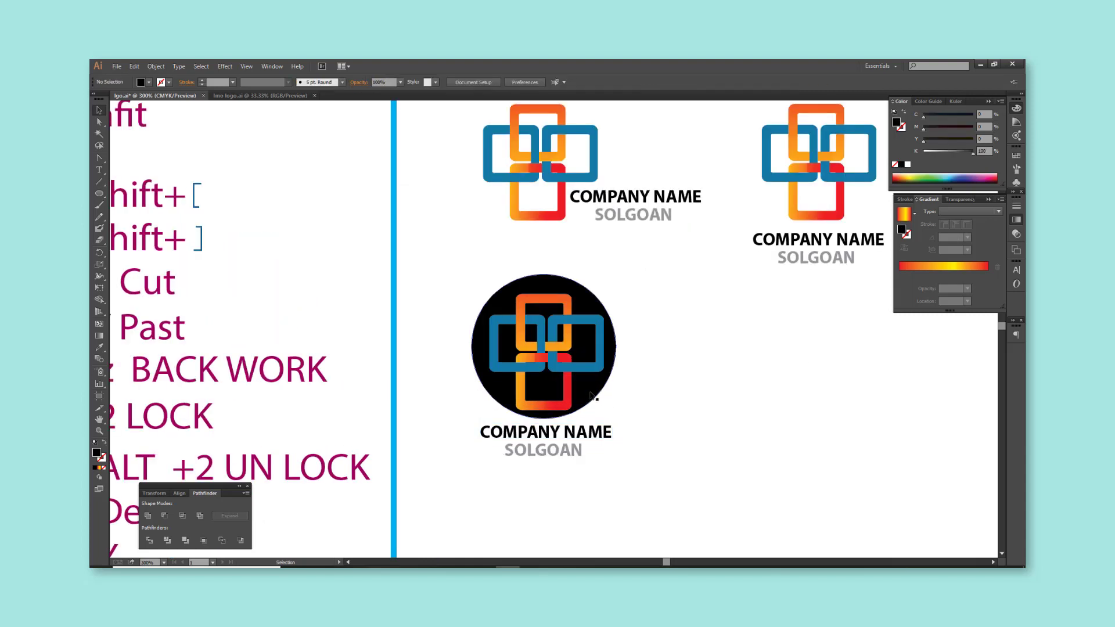
{"action": "scroll", "coordinate": [590, 395], "scroll_direction": "up", "scroll_amount": 1}
{"action": "mouse_move", "coordinate": [581, 383]}
{"action": "left_mouse_down"}
{"action": "mouse_move", "coordinate": [580, 395]}
{"action": "mouse_move", "coordinate": [720, 372]}
{"action": "left_mouse_up"}
{"action": "scroll", "coordinate": [673, 401], "scroll_direction": "down", "scroll_amount": 3}
{"action": "scroll", "coordinate": [682, 391], "scroll_direction": "right", "scroll_amount": 2}
Step: Fill the right circle and its blue links with the orange-yellow gradient
{"action": "key", "text": "a"}
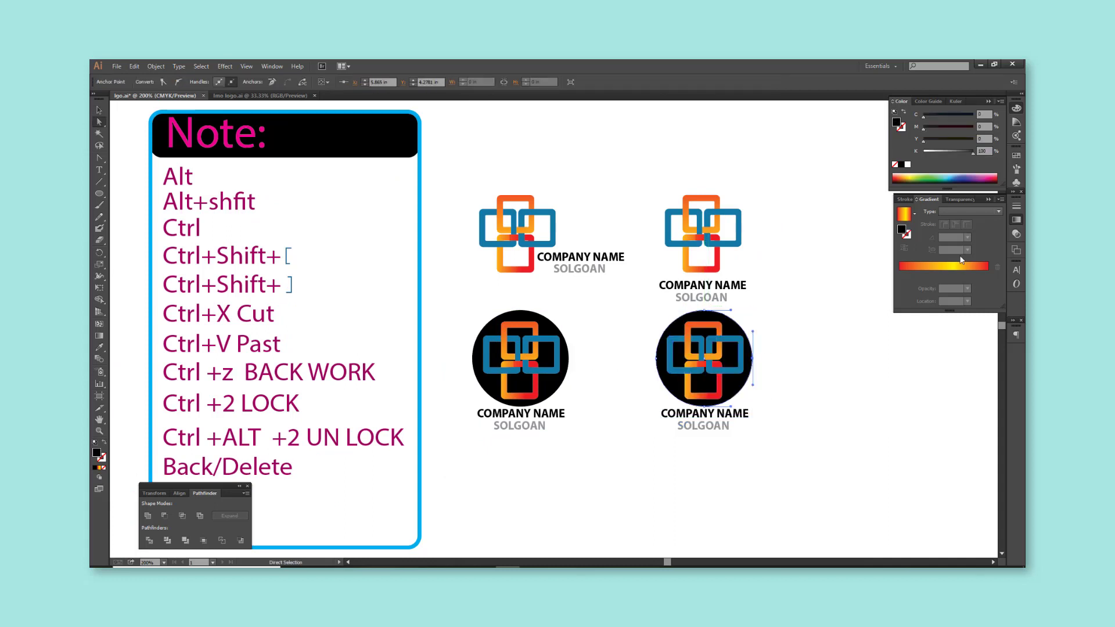
{"action": "left_click", "coordinate": [961, 265]}
{"action": "left_click", "coordinate": [836, 428]}
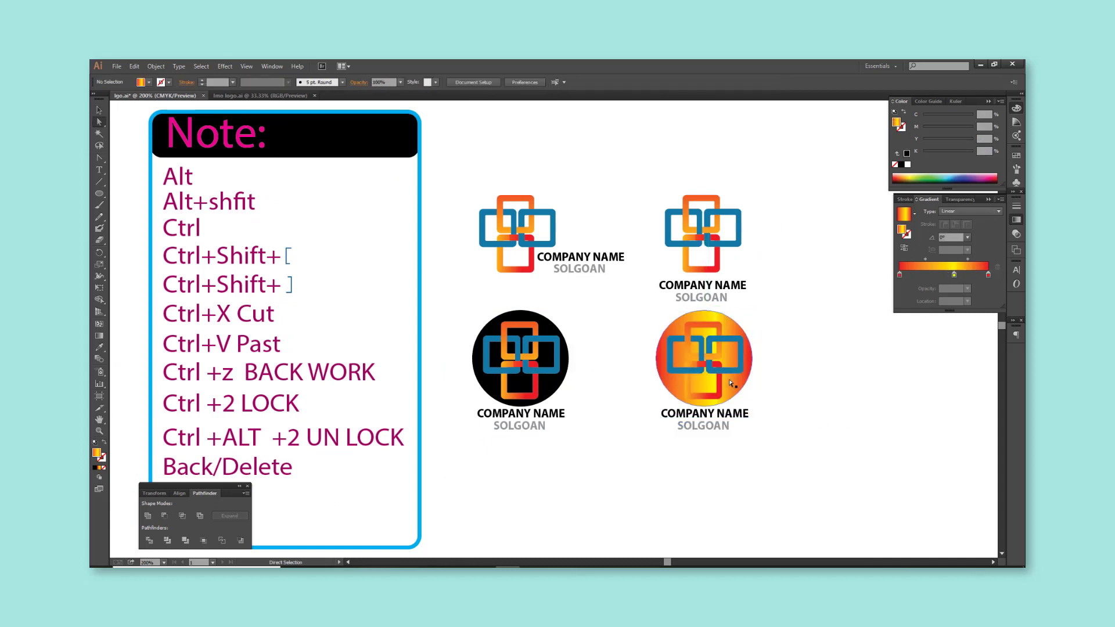
{"action": "left_click", "coordinate": [742, 352]}
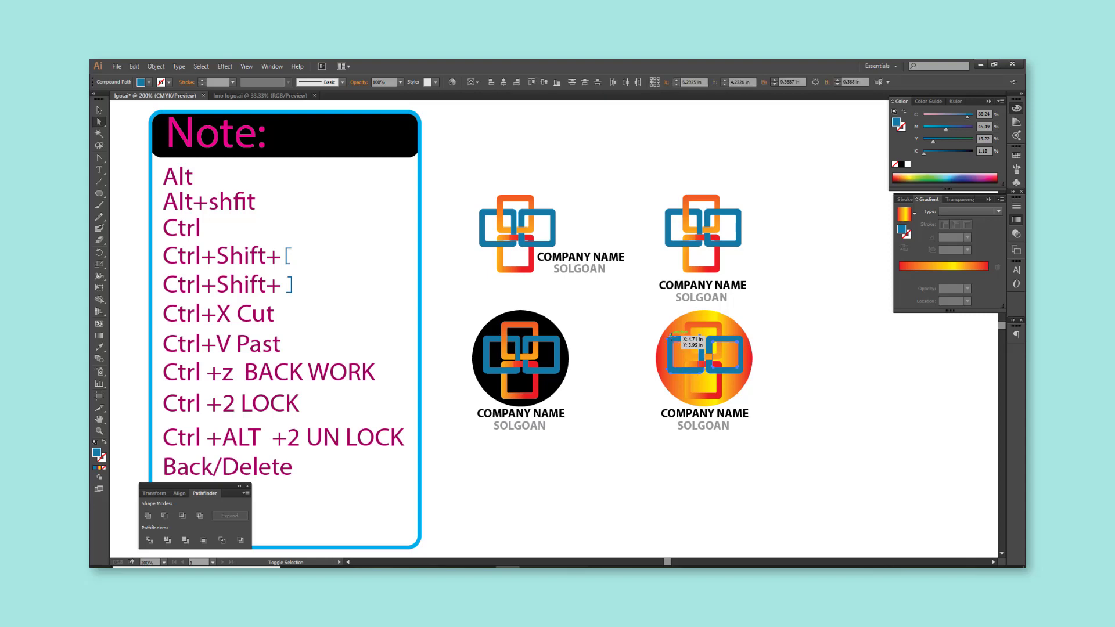
{"action": "key", "text": "i"}
{"action": "left_click", "coordinate": [918, 267]}
{"action": "key", "text": "v"}
{"action": "left_click", "coordinate": [824, 377]}
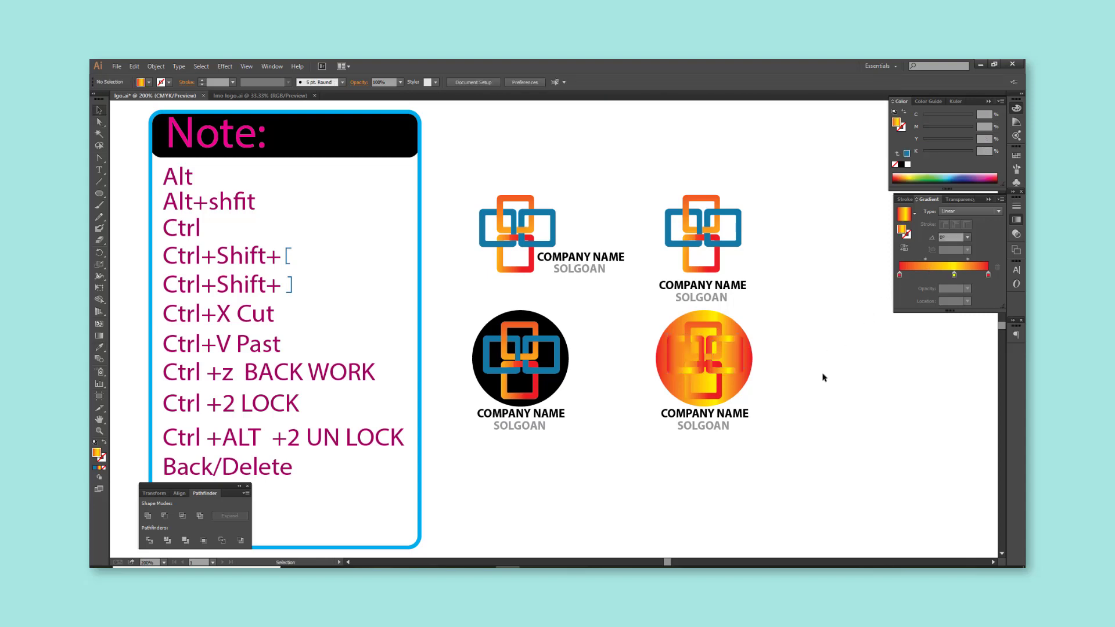
Step: Copy the black-circle logo below the others
{"action": "left_click_drag", "start_coordinate": [791, 461], "coordinate": [607, 318]}
{"action": "scroll", "coordinate": [635, 354], "scroll_direction": "down", "scroll_amount": 3}
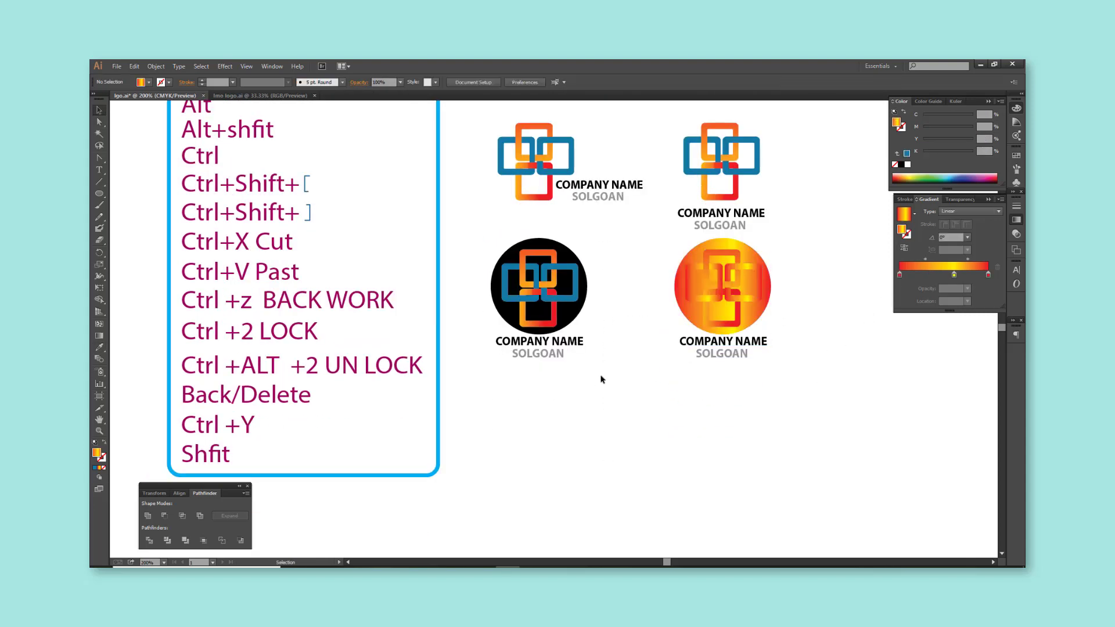
{"action": "left_click", "coordinate": [536, 284]}
{"action": "left_click_drag", "start_coordinate": [535, 284], "coordinate": [639, 416]}
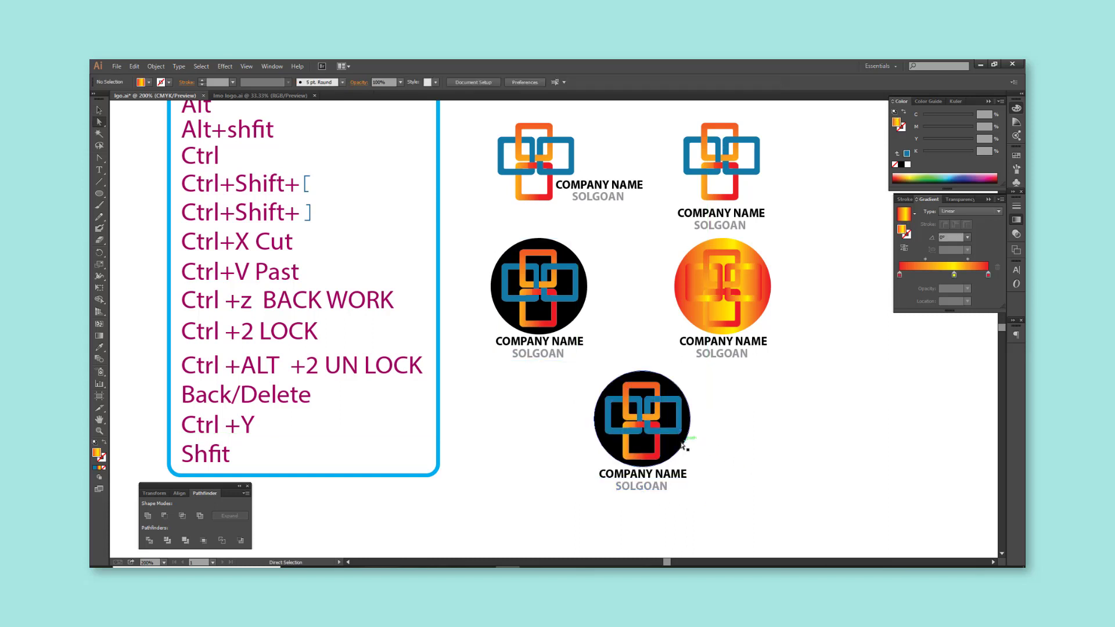
Step: Recolour the bottom copy's circle from black to light yellow-green using the Color panel spectrum
{"action": "key", "text": "a"}
{"action": "left_click", "coordinate": [639, 416]}
{"action": "left_click_drag", "start_coordinate": [966, 173], "coordinate": [918, 171]}
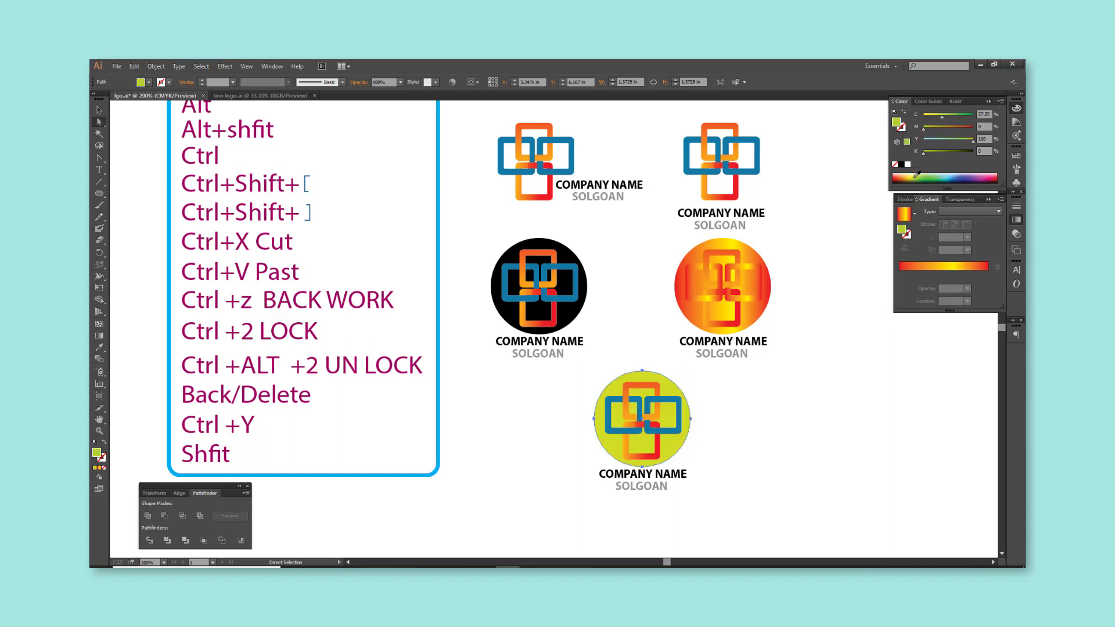
{"action": "left_click", "coordinate": [792, 366]}
Step: Hide all panels and pan so the five logo variants are framed together
{"action": "key", "text": "Tab"}
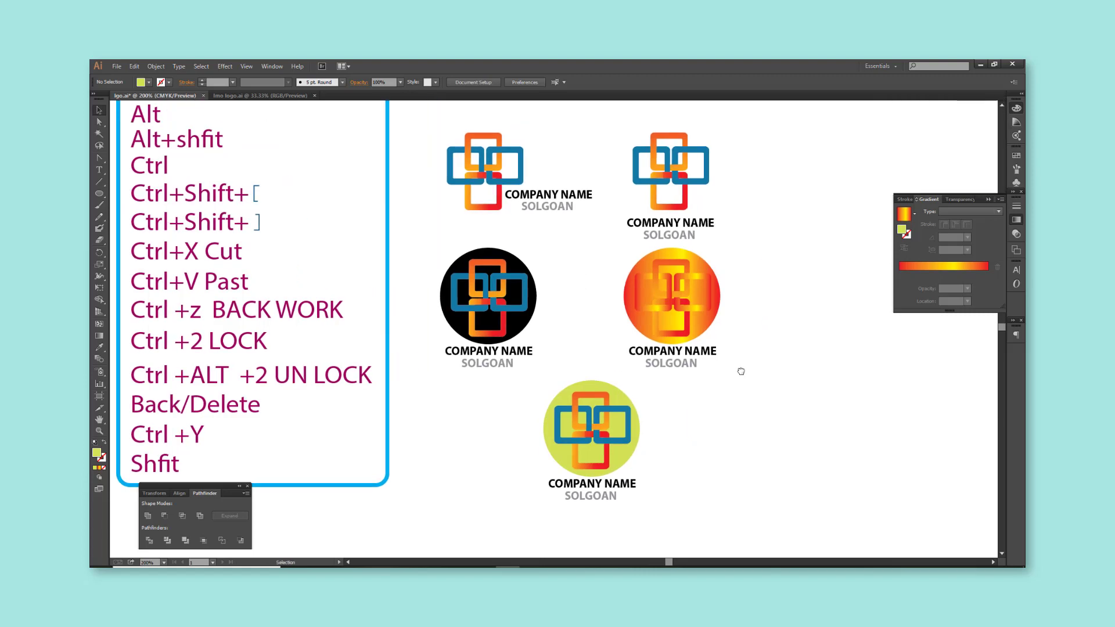
{"action": "scroll", "coordinate": [747, 337], "scroll_direction": "down", "scroll_amount": 3}
{"action": "mouse_move", "coordinate": [748, 337]}
{"action": "left_mouse_down"}
{"action": "mouse_move", "coordinate": [674, 351]}
{"action": "mouse_move", "coordinate": [725, 354]}
{"action": "left_mouse_up"}
{"action": "scroll", "coordinate": [674, 351], "scroll_direction": "up", "scroll_amount": 2}
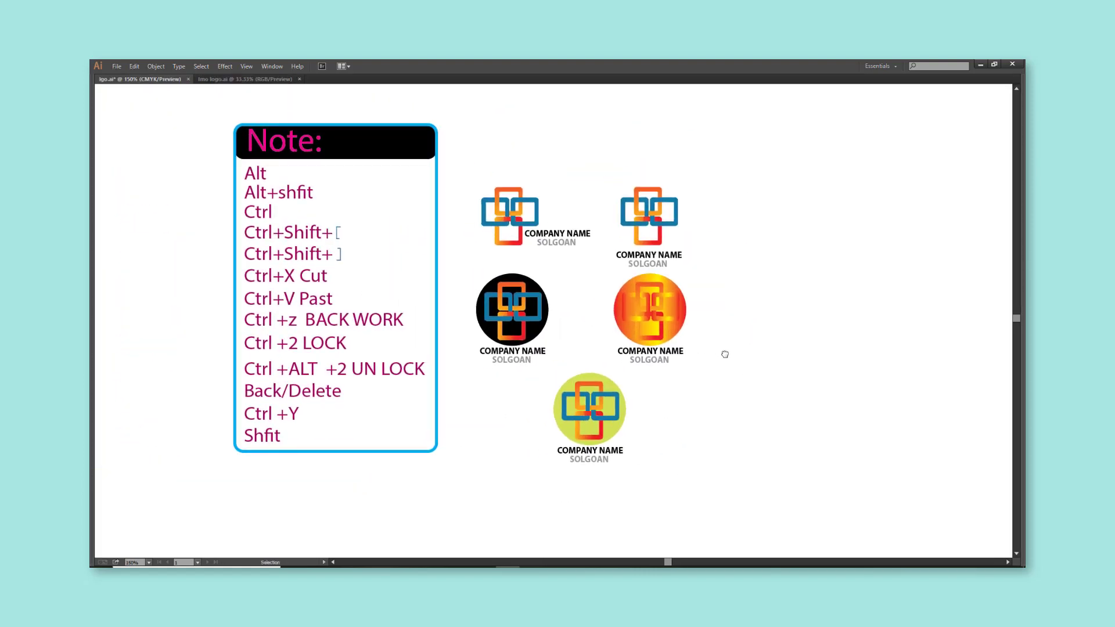